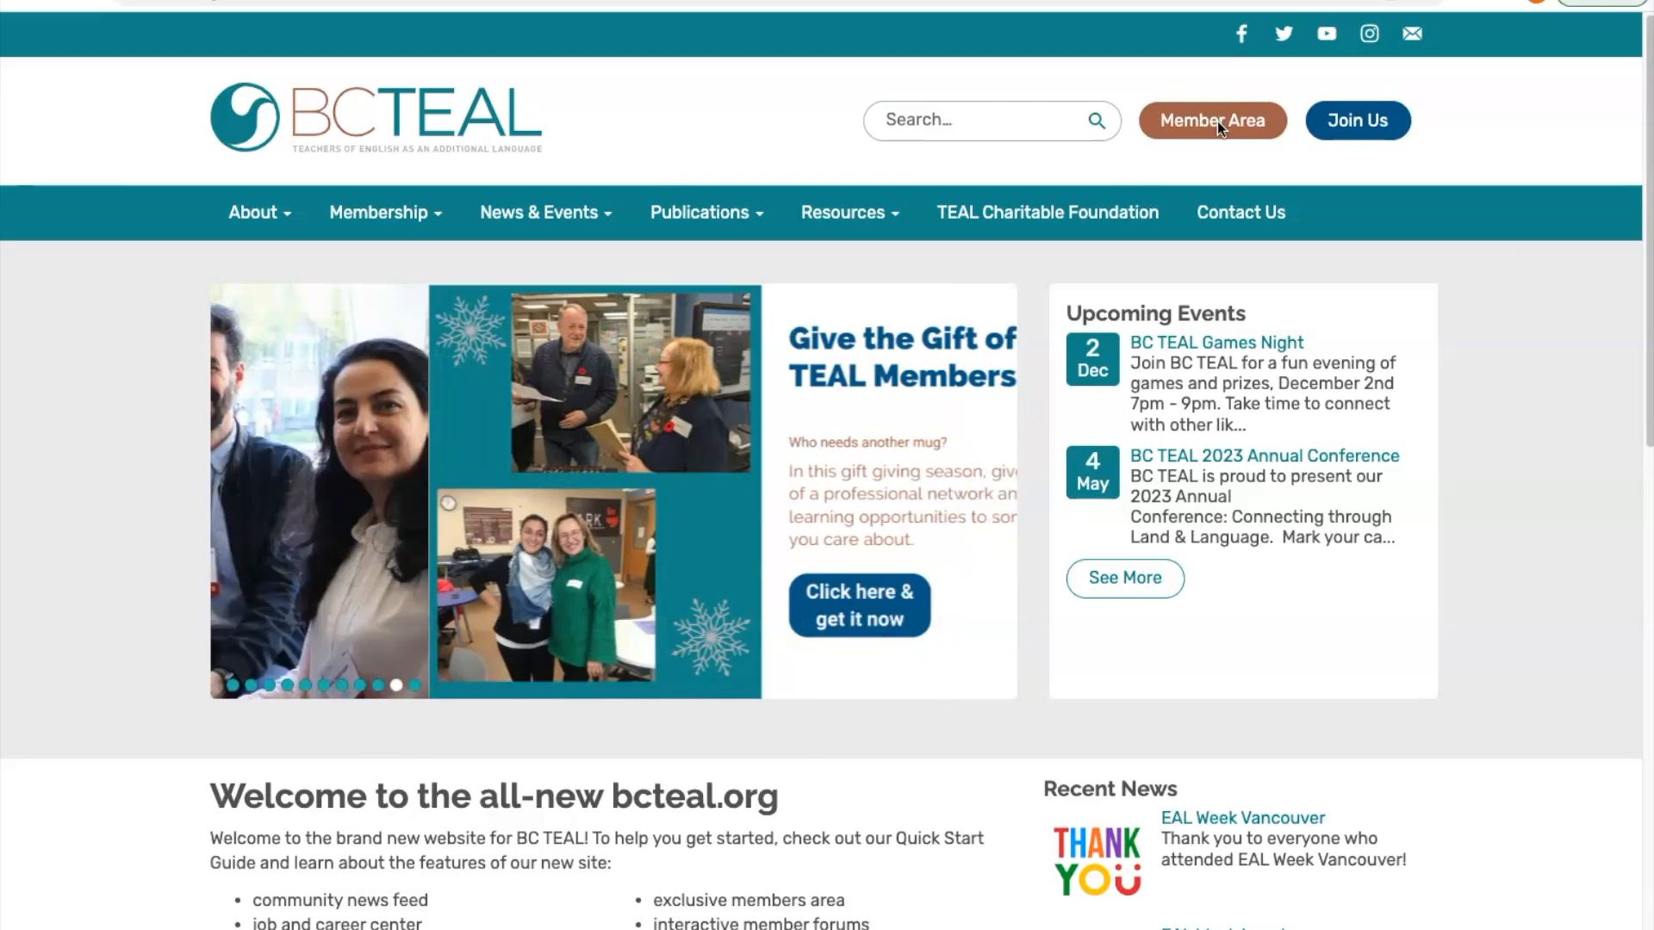
Step: Open the Member Forums from the Member Area and agree to the forum guidelines
{"action": "left_click", "coordinate": [1230, 122]}
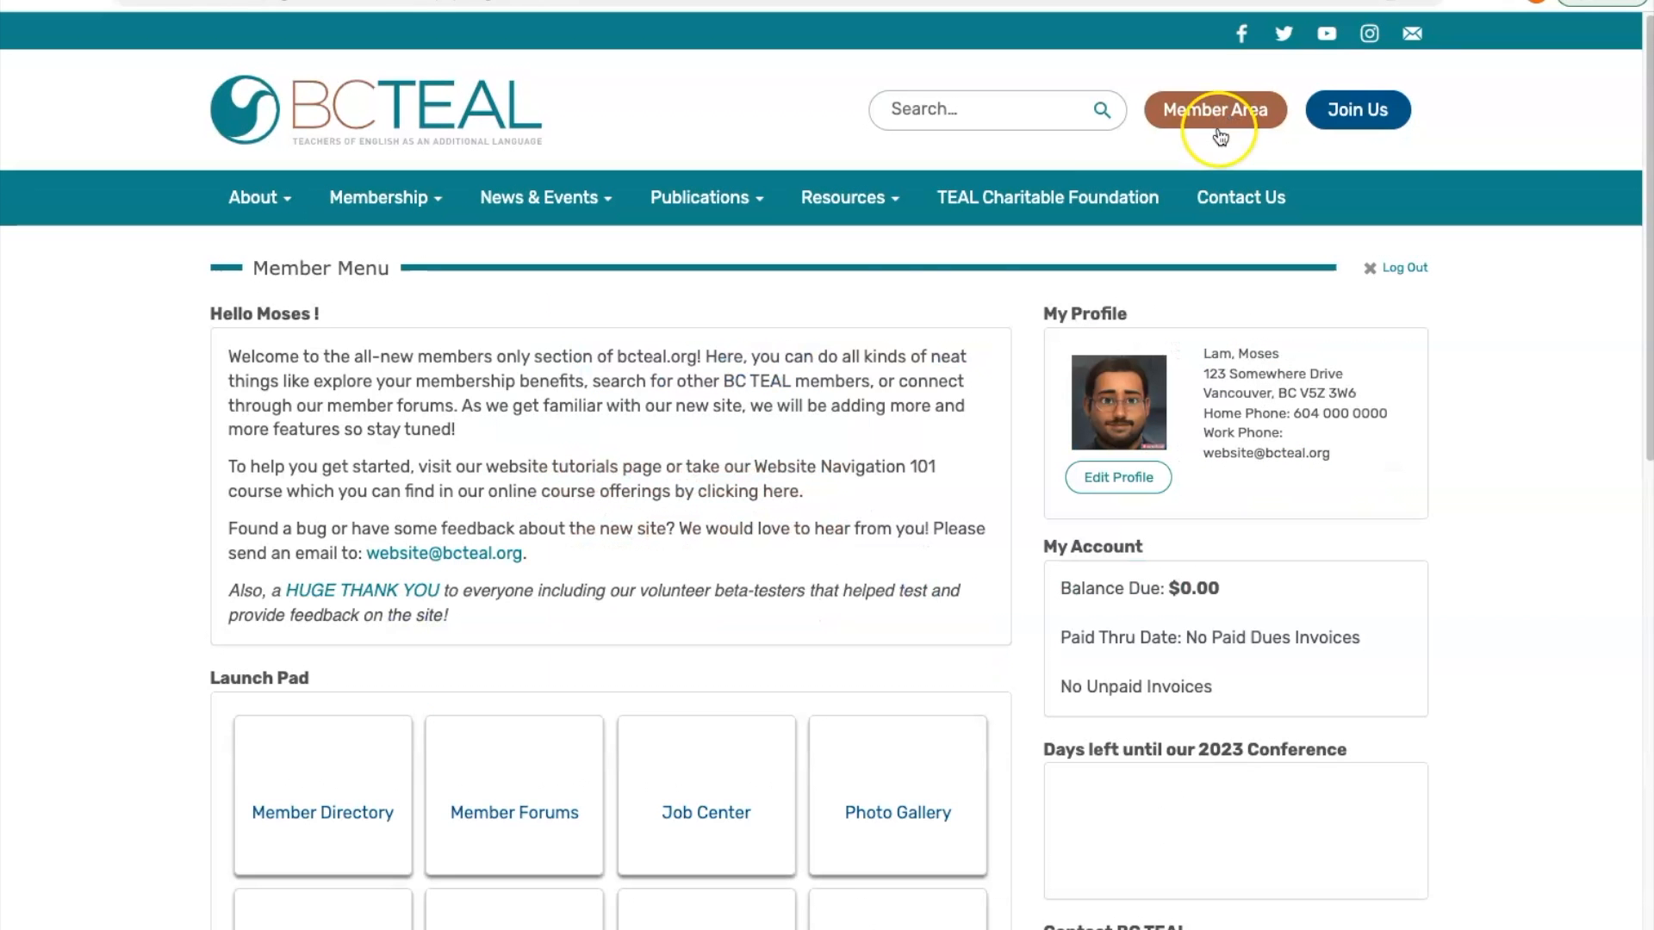
{"action": "scroll", "coordinate": [594, 685], "scroll_direction": "down", "scroll_amount": 4}
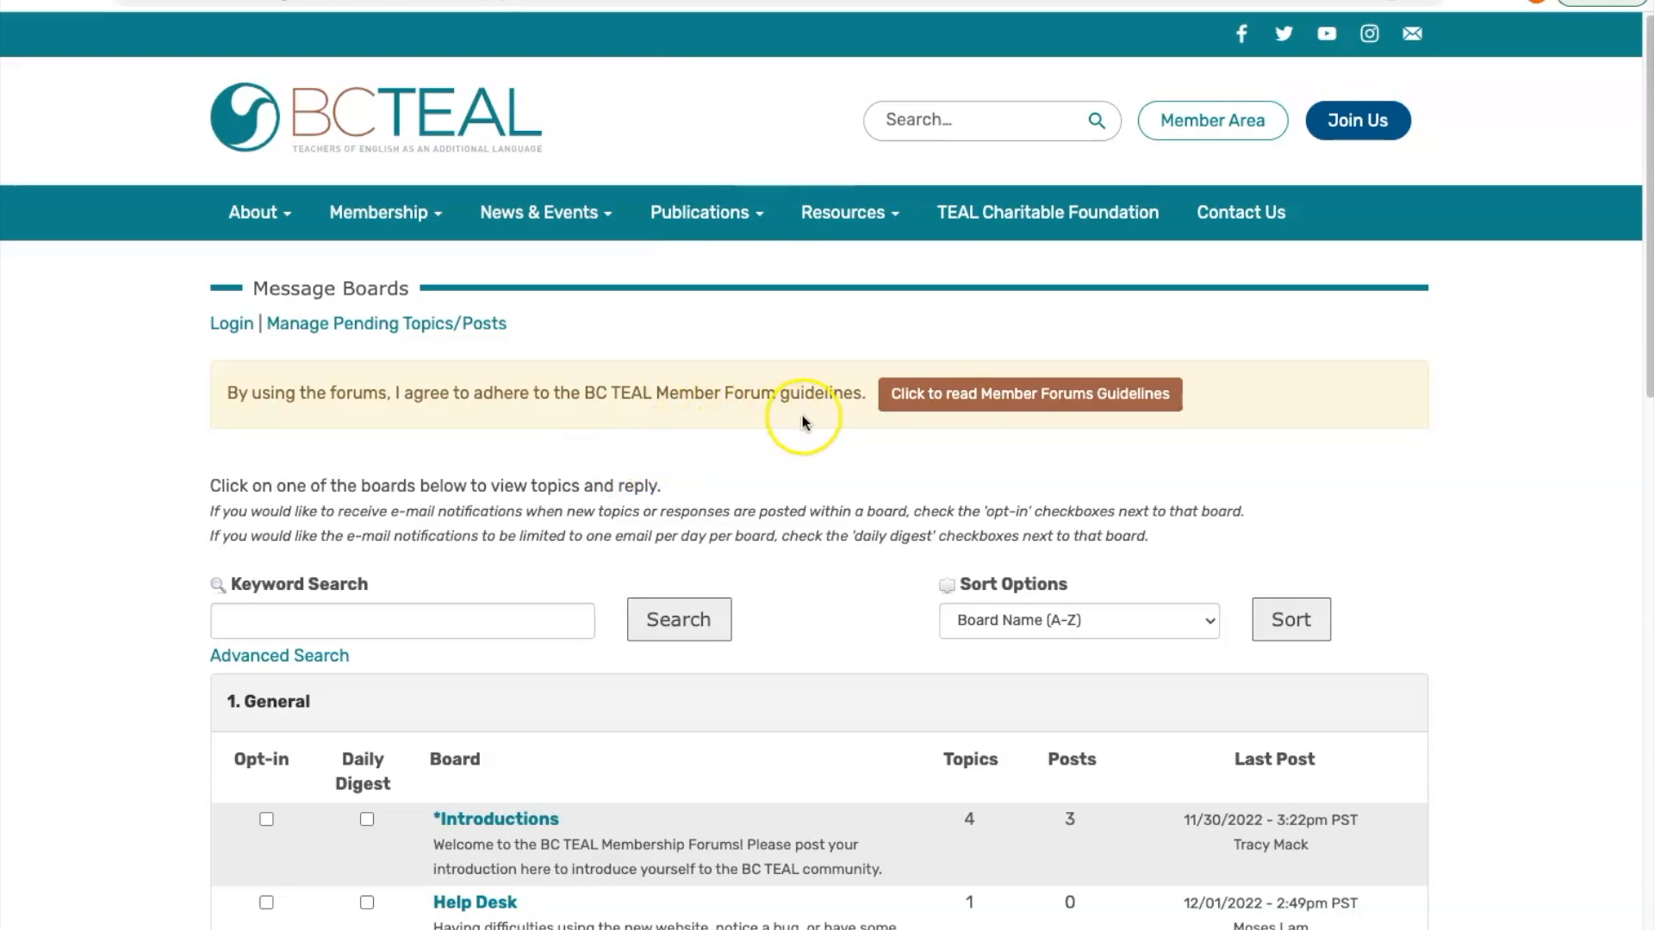
{"action": "left_click", "coordinate": [947, 405]}
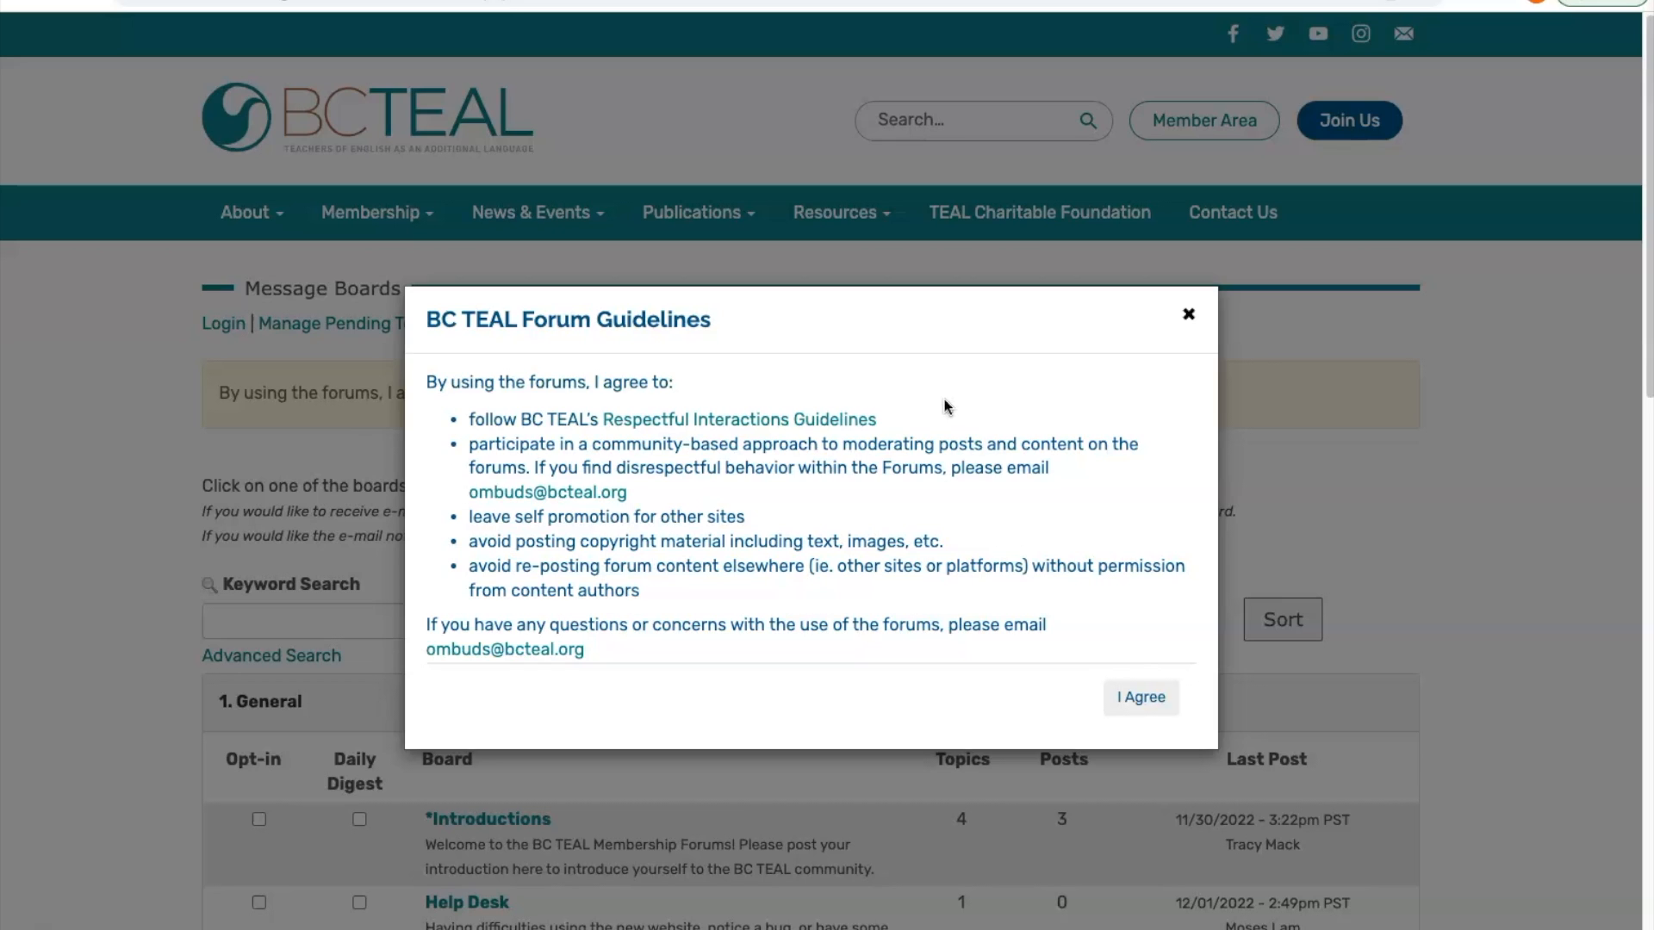
{"action": "left_click", "coordinate": [1138, 699]}
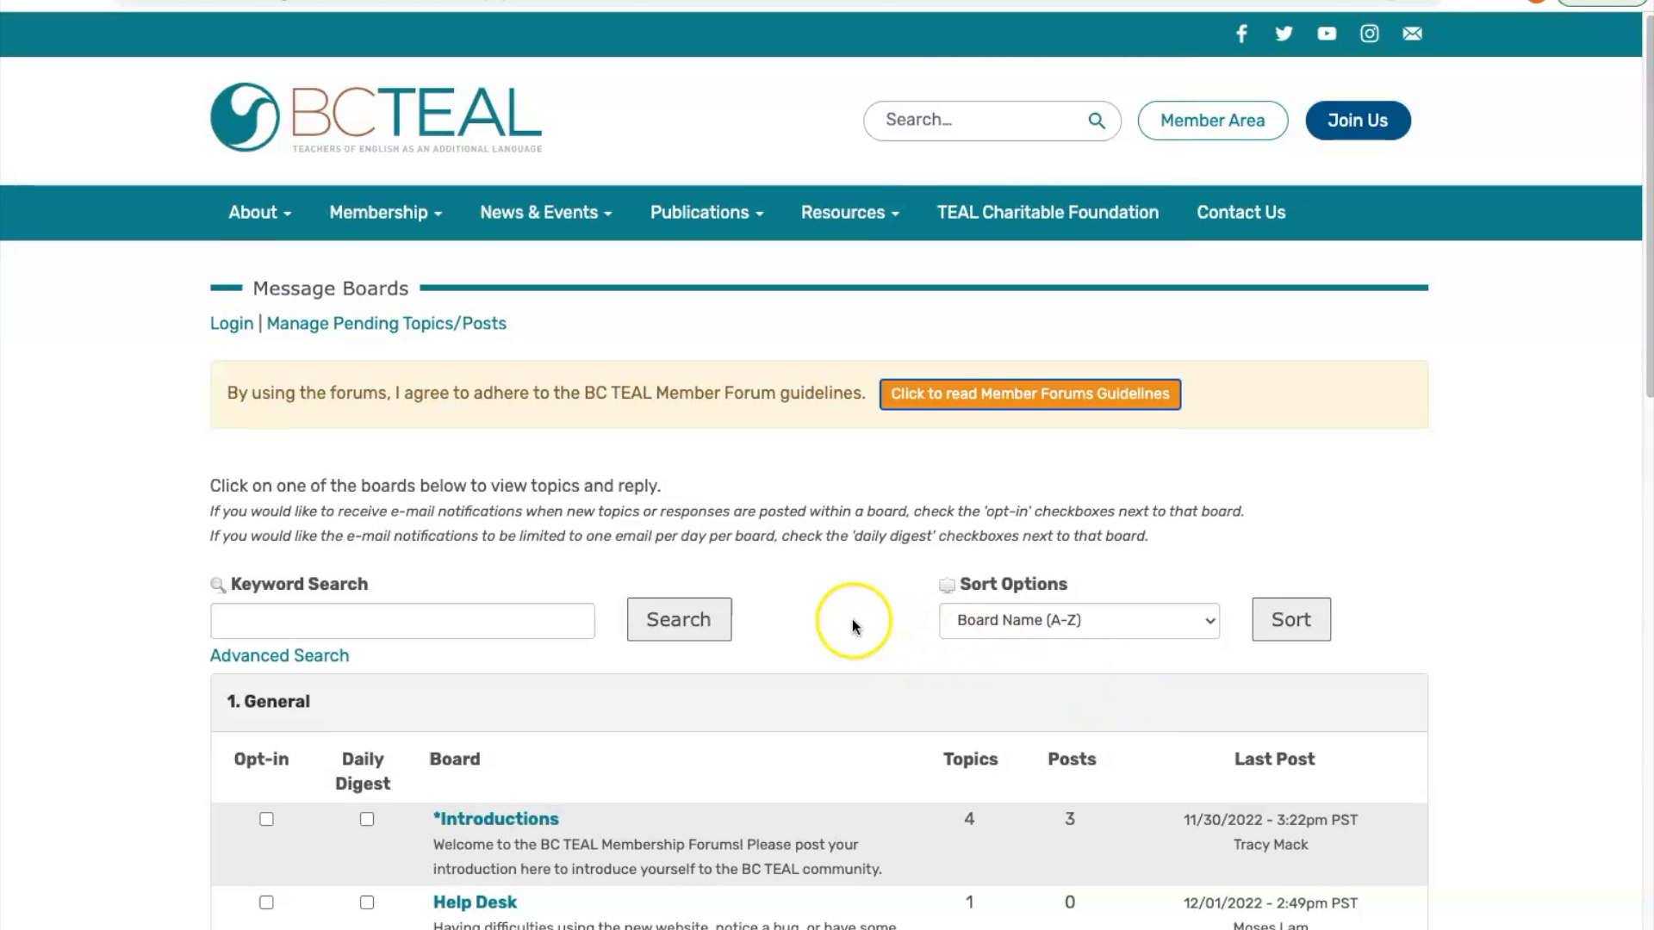
Step: Look through the forum's board categories, from General and EAL Discussion to Sector Specific, EAL Resources and Classified Ads
{"action": "scroll", "coordinate": [853, 624], "scroll_direction": "down", "scroll_amount": 2}
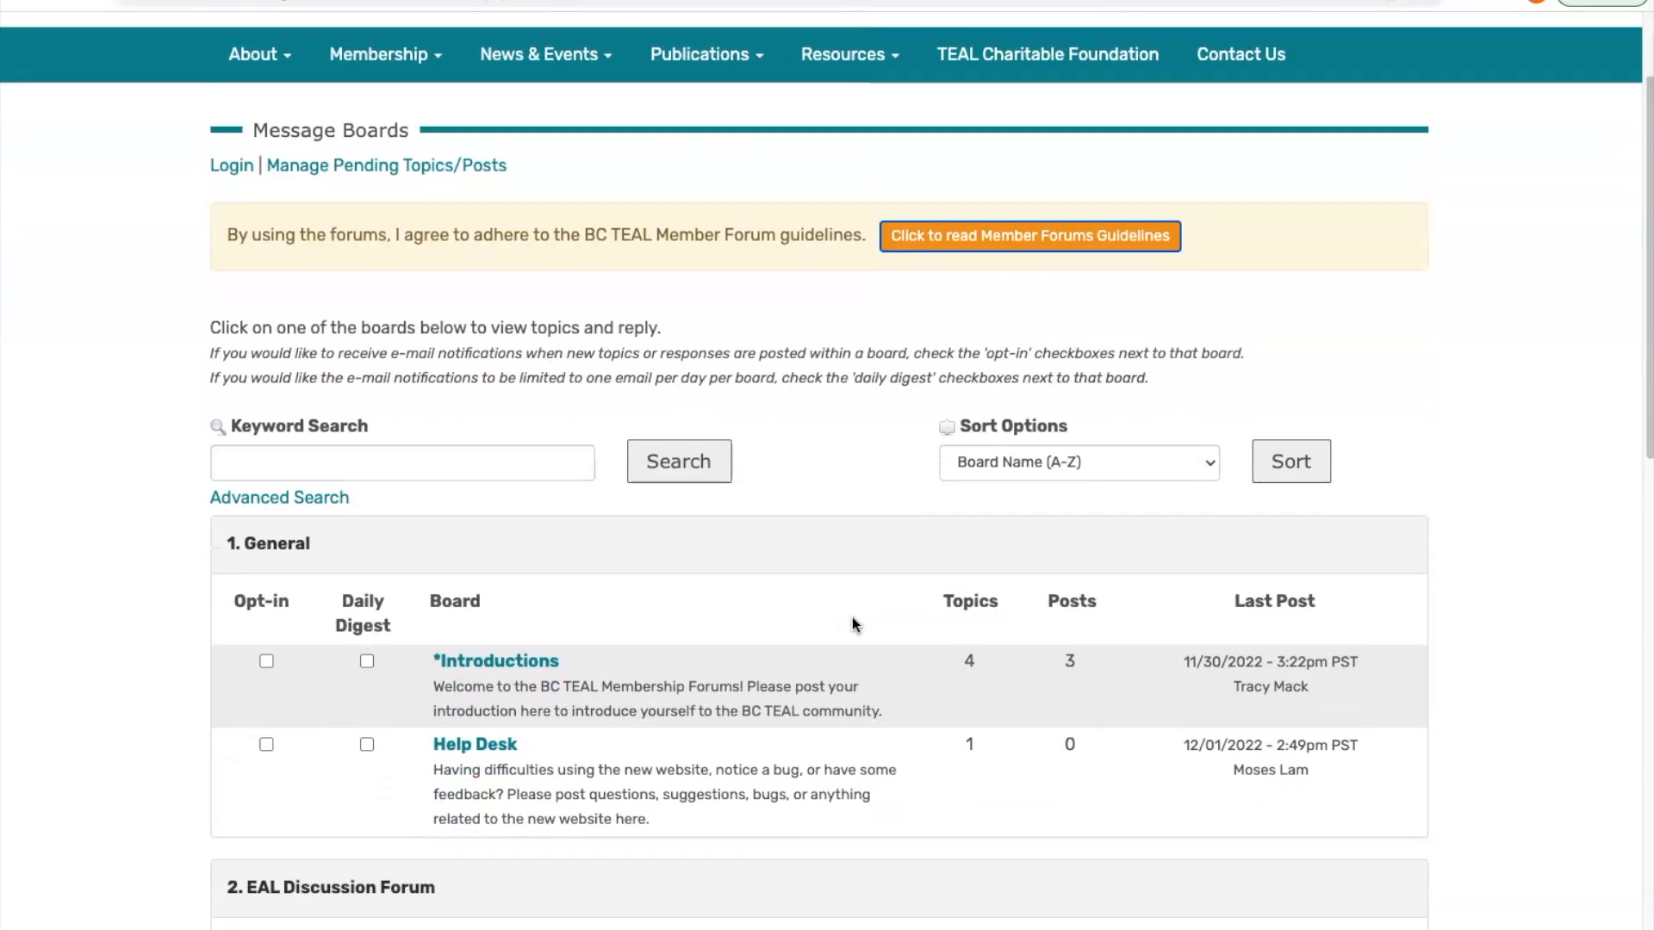
{"action": "scroll", "coordinate": [852, 620], "scroll_direction": "down", "scroll_amount": 3}
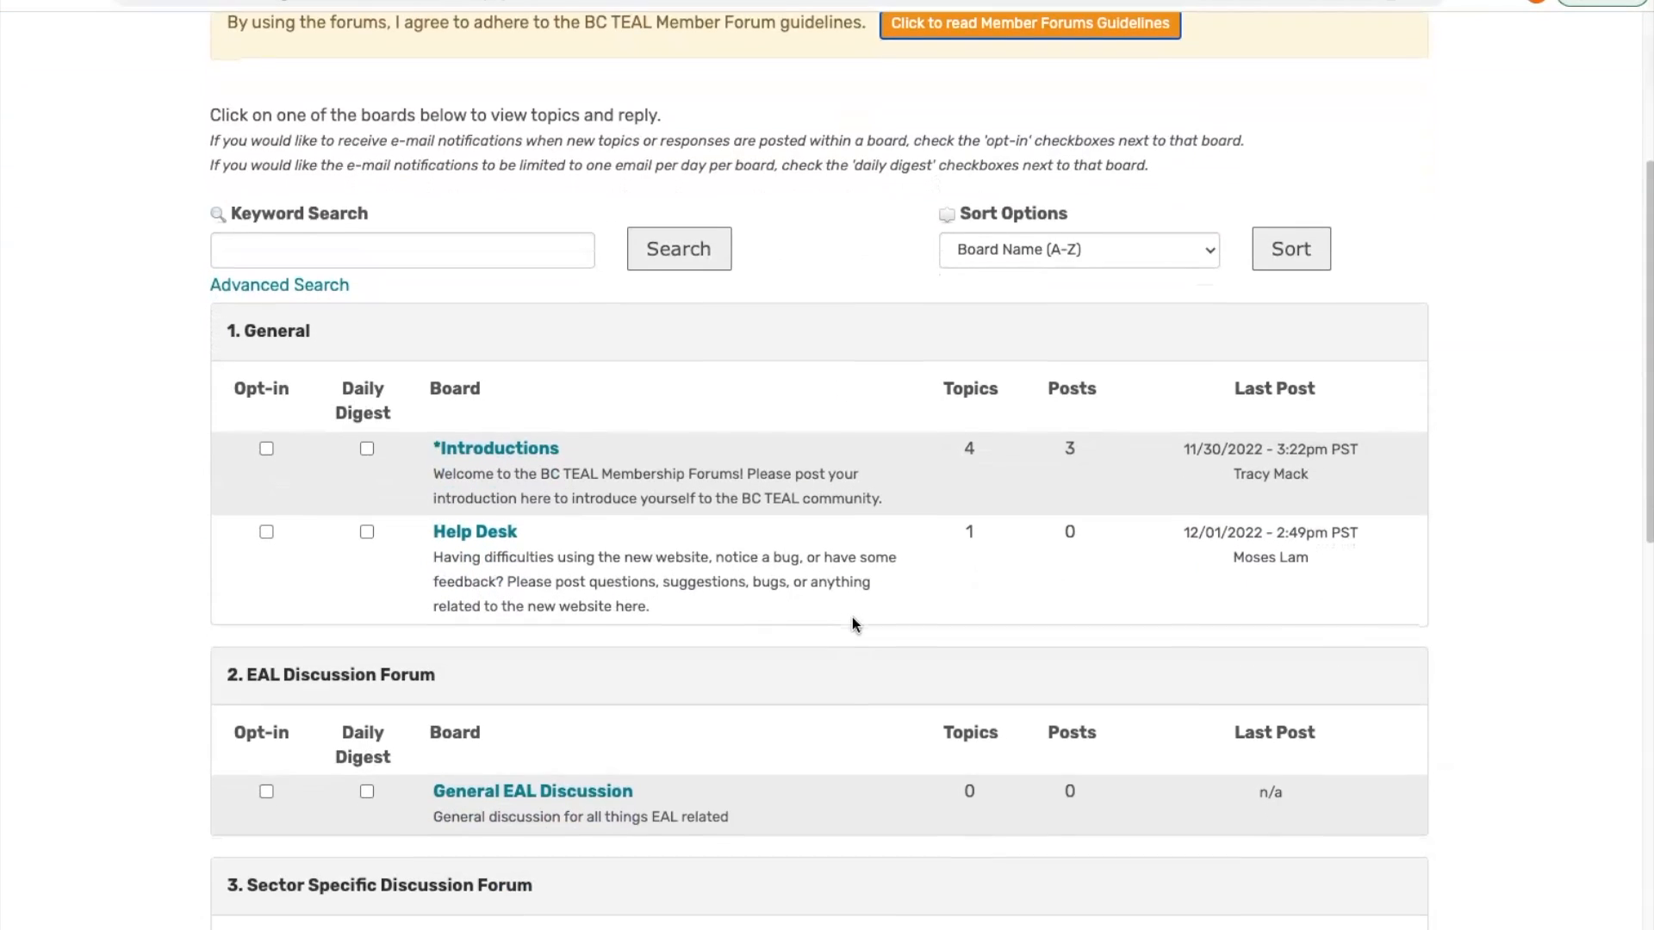
{"action": "scroll", "coordinate": [851, 616], "scroll_direction": "down", "scroll_amount": 1}
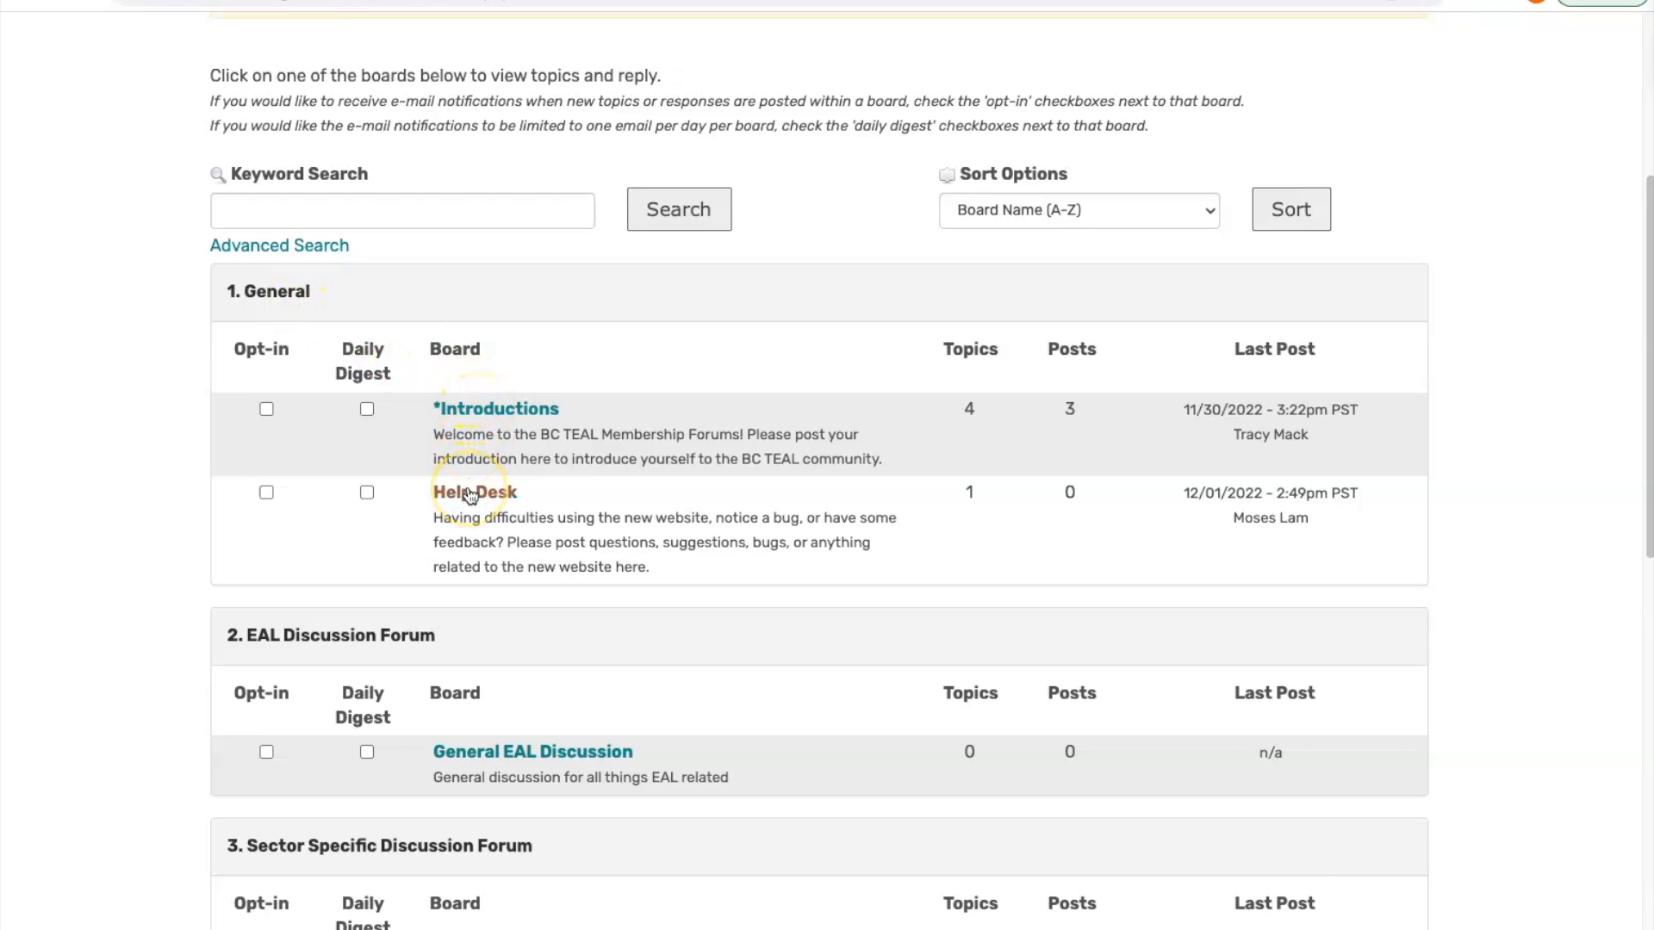
{"action": "scroll", "coordinate": [505, 582], "scroll_direction": "down", "scroll_amount": 3}
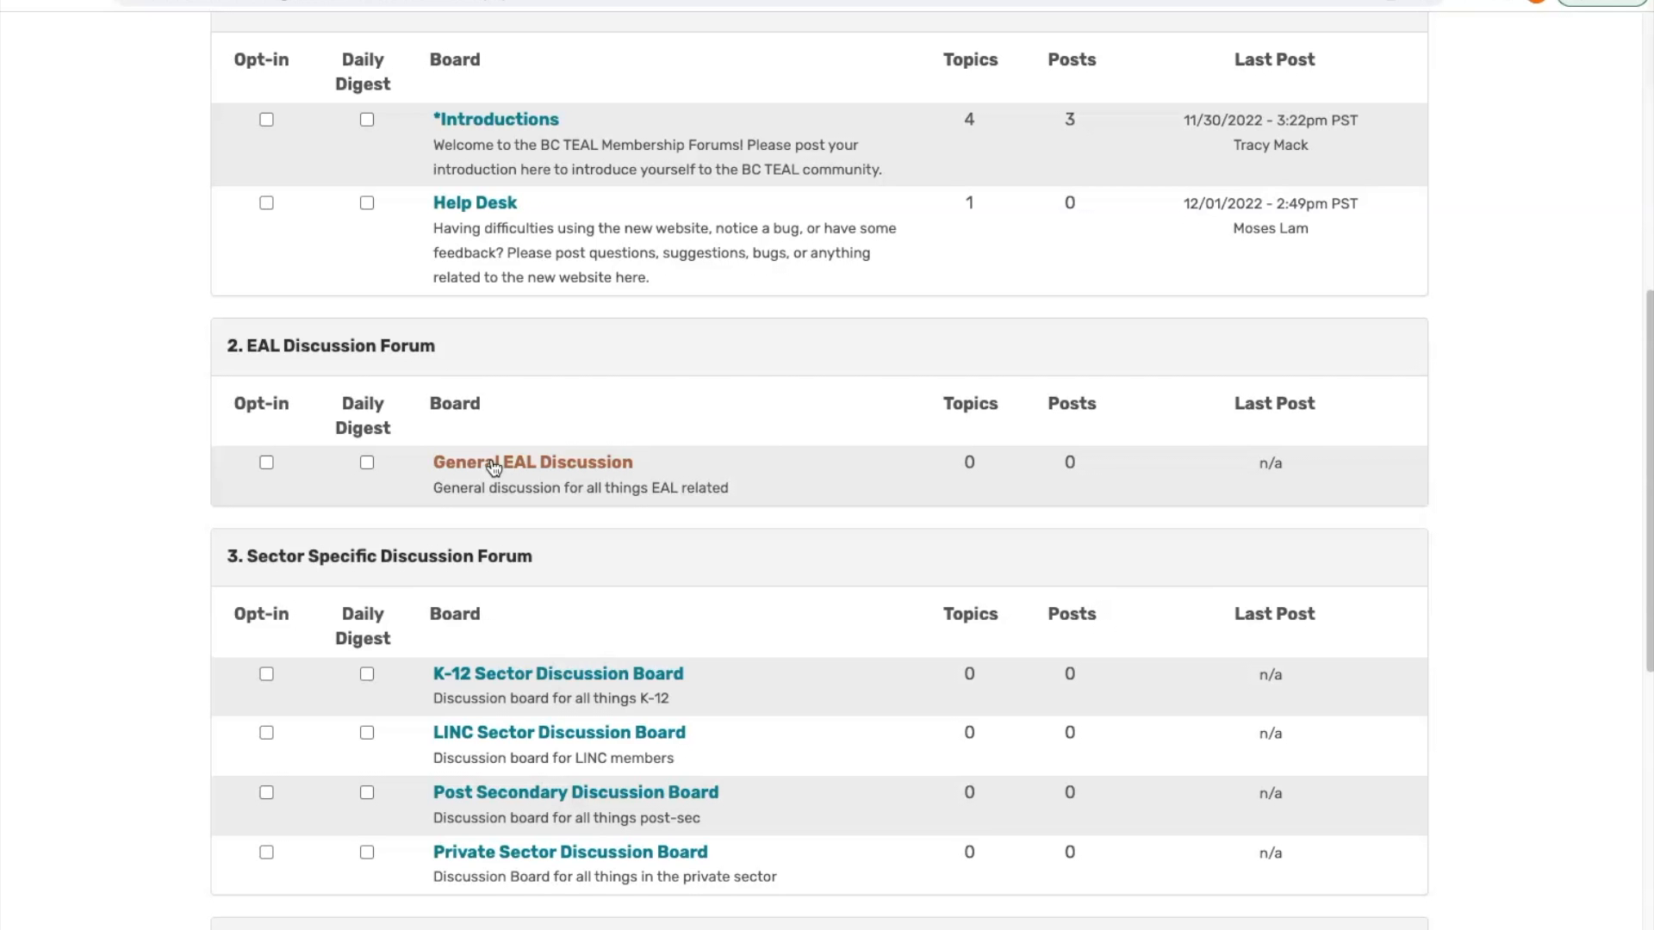
{"action": "scroll", "coordinate": [598, 573], "scroll_direction": "down", "scroll_amount": 2}
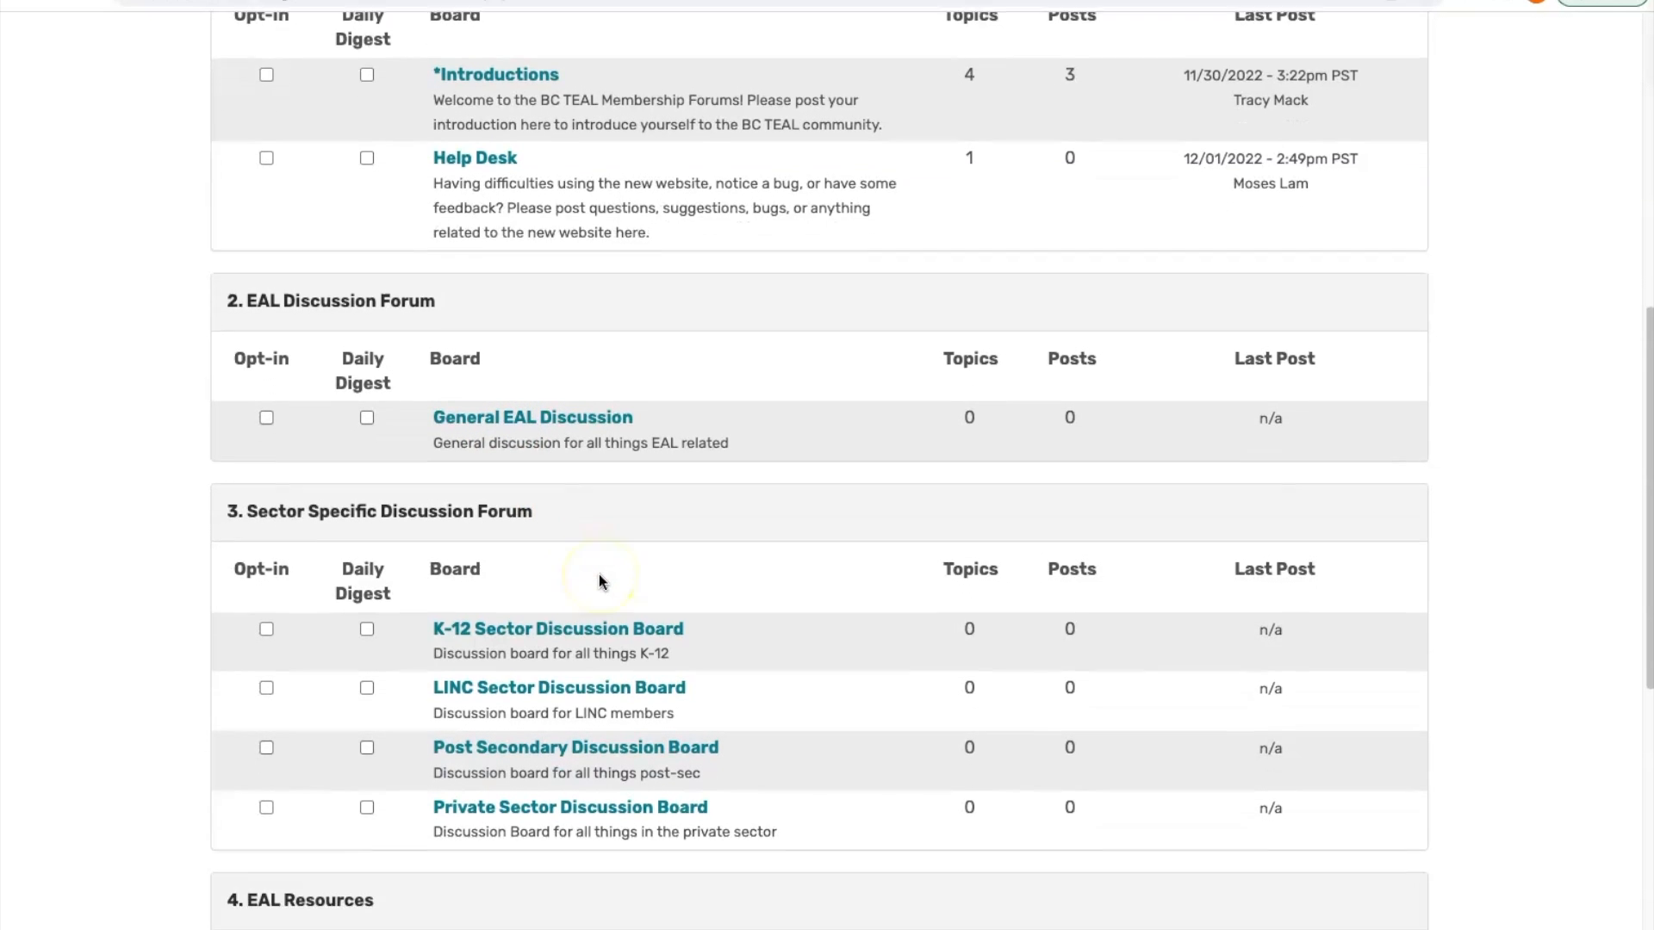
{"action": "scroll", "coordinate": [598, 573], "scroll_direction": "down", "scroll_amount": 1}
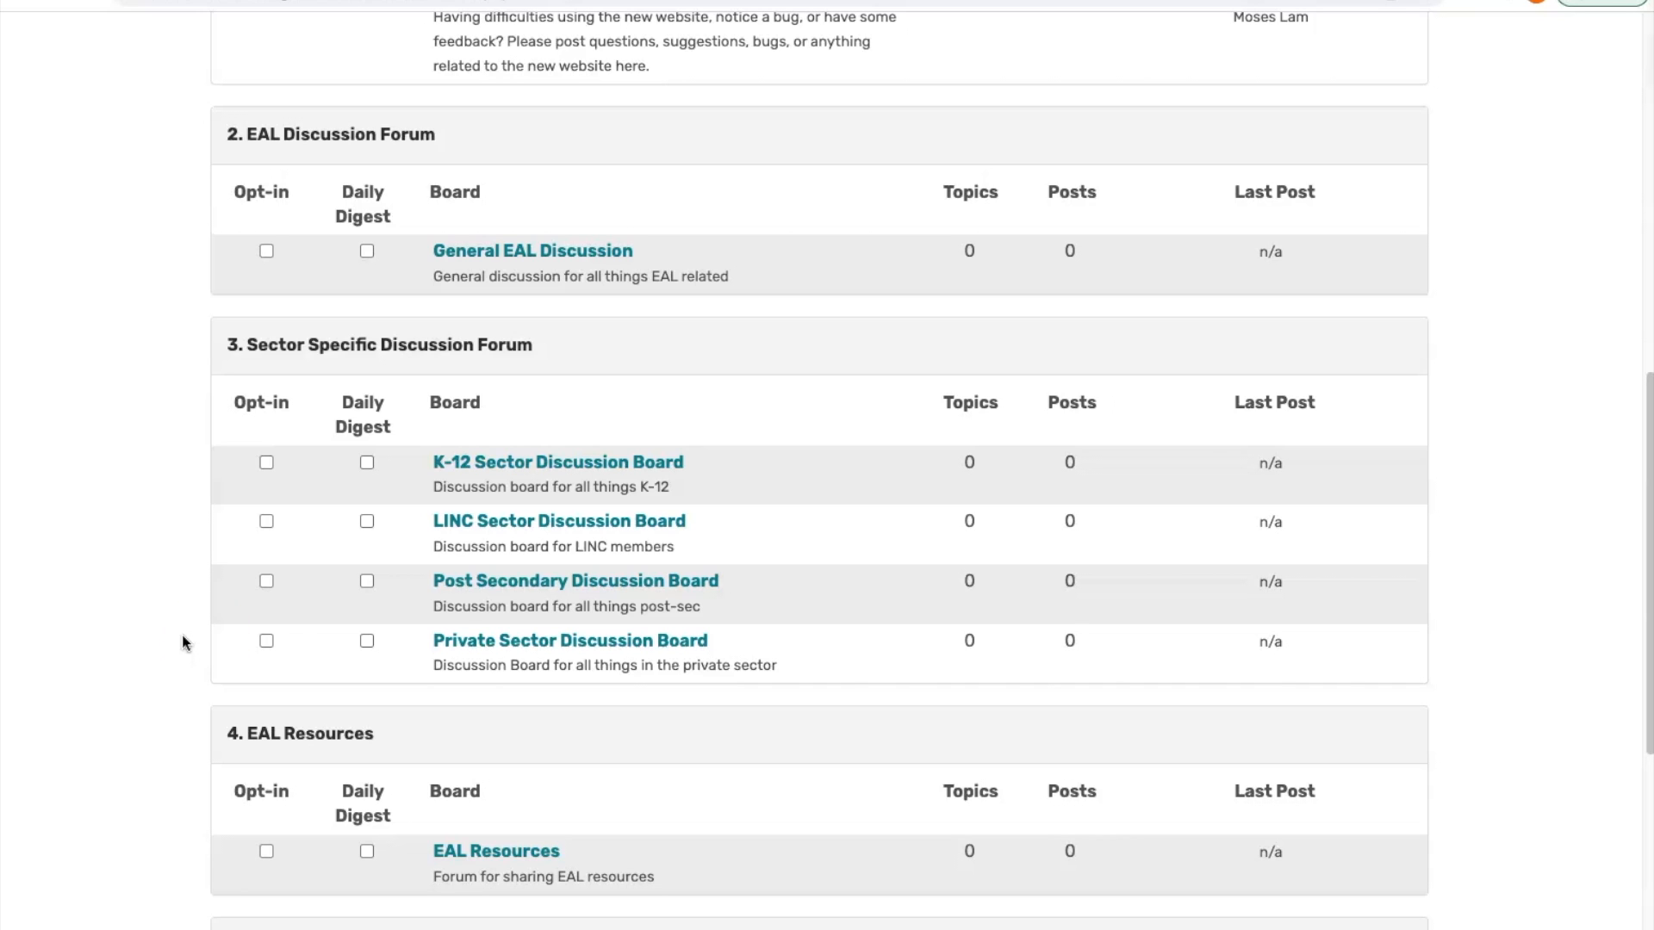
{"action": "left_click", "coordinate": [501, 695]}
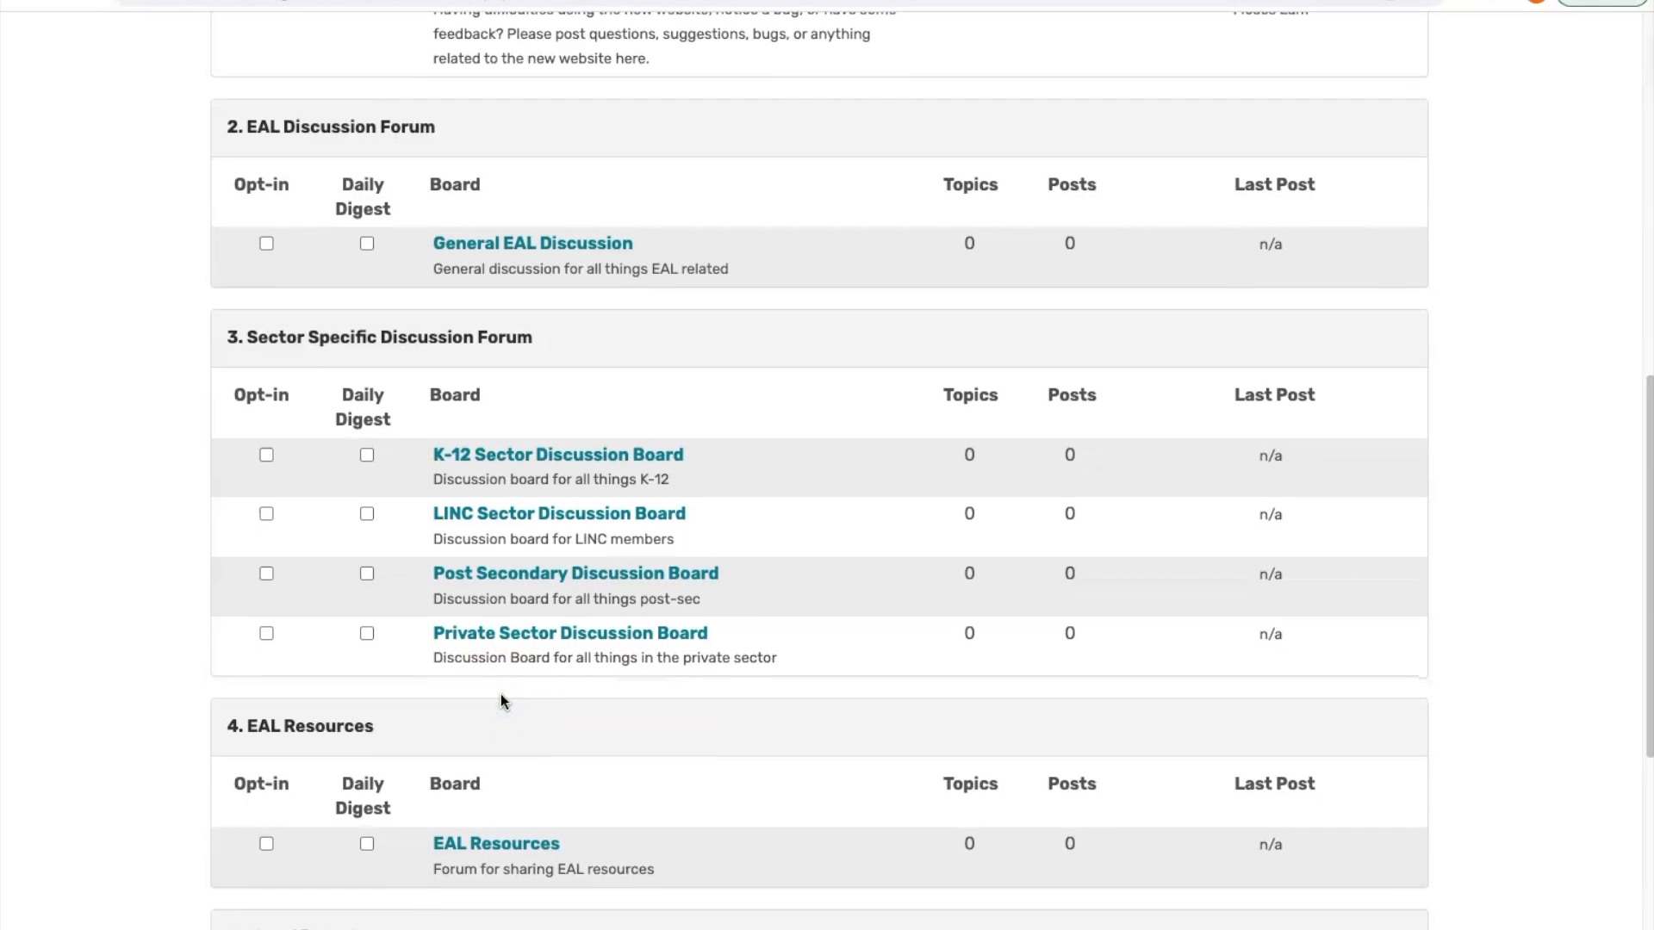
{"action": "scroll", "coordinate": [501, 700], "scroll_direction": "down", "scroll_amount": 1}
{"action": "scroll", "coordinate": [502, 700], "scroll_direction": "down", "scroll_amount": 3}
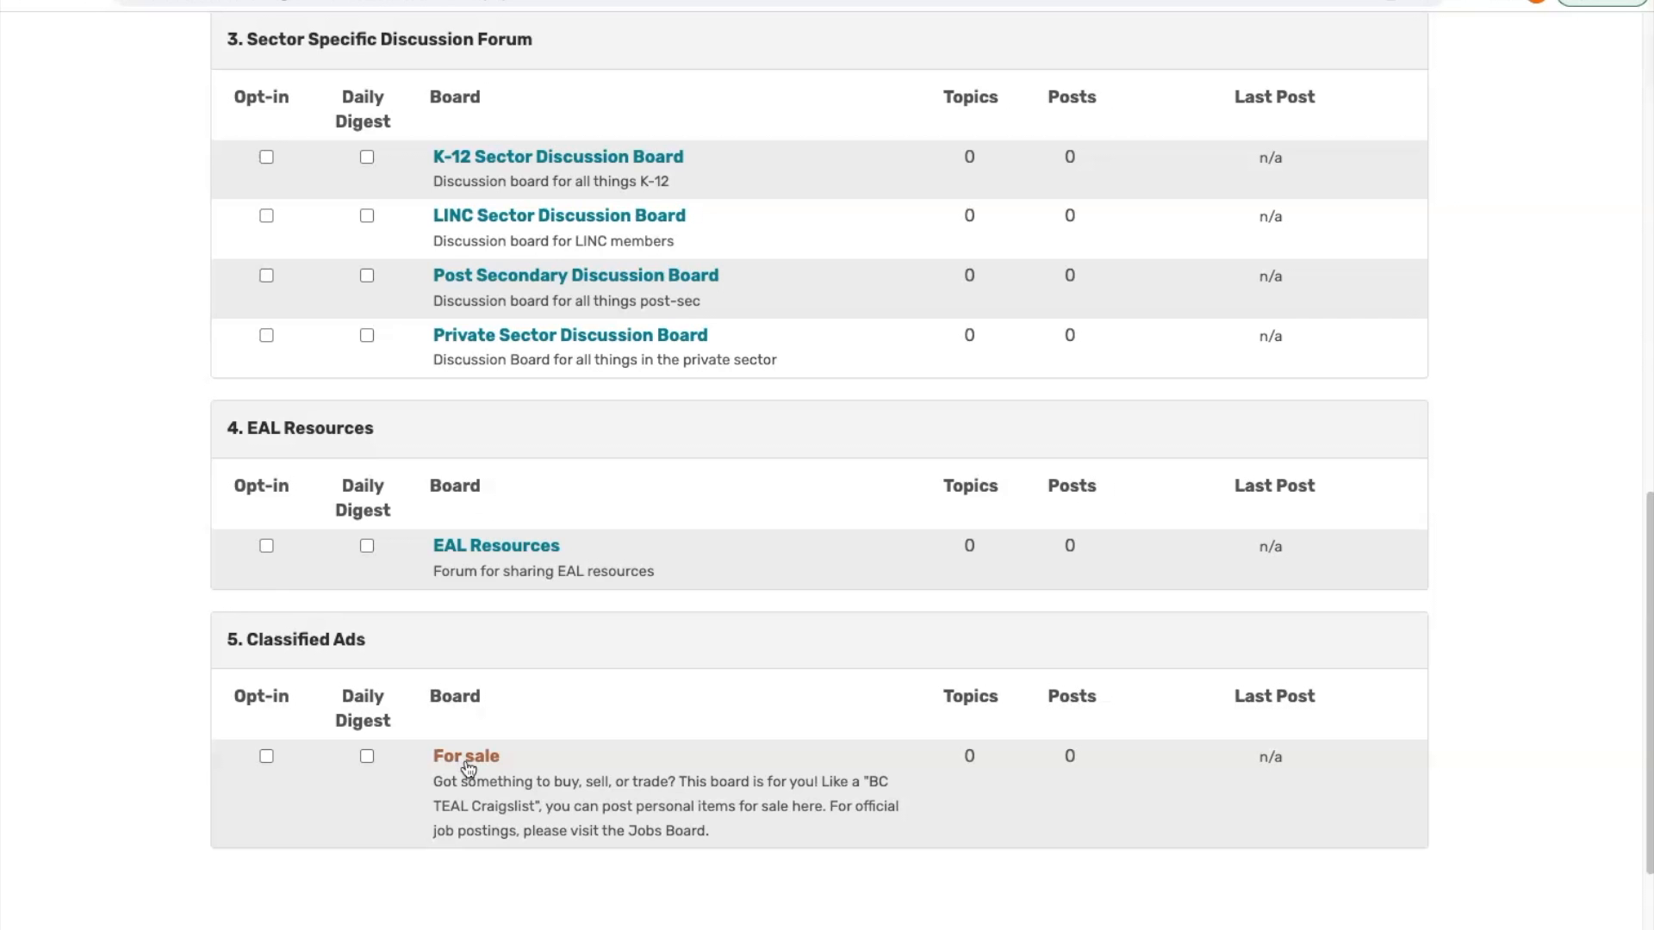
{"action": "scroll", "coordinate": [467, 766], "scroll_direction": "up", "scroll_amount": 8}
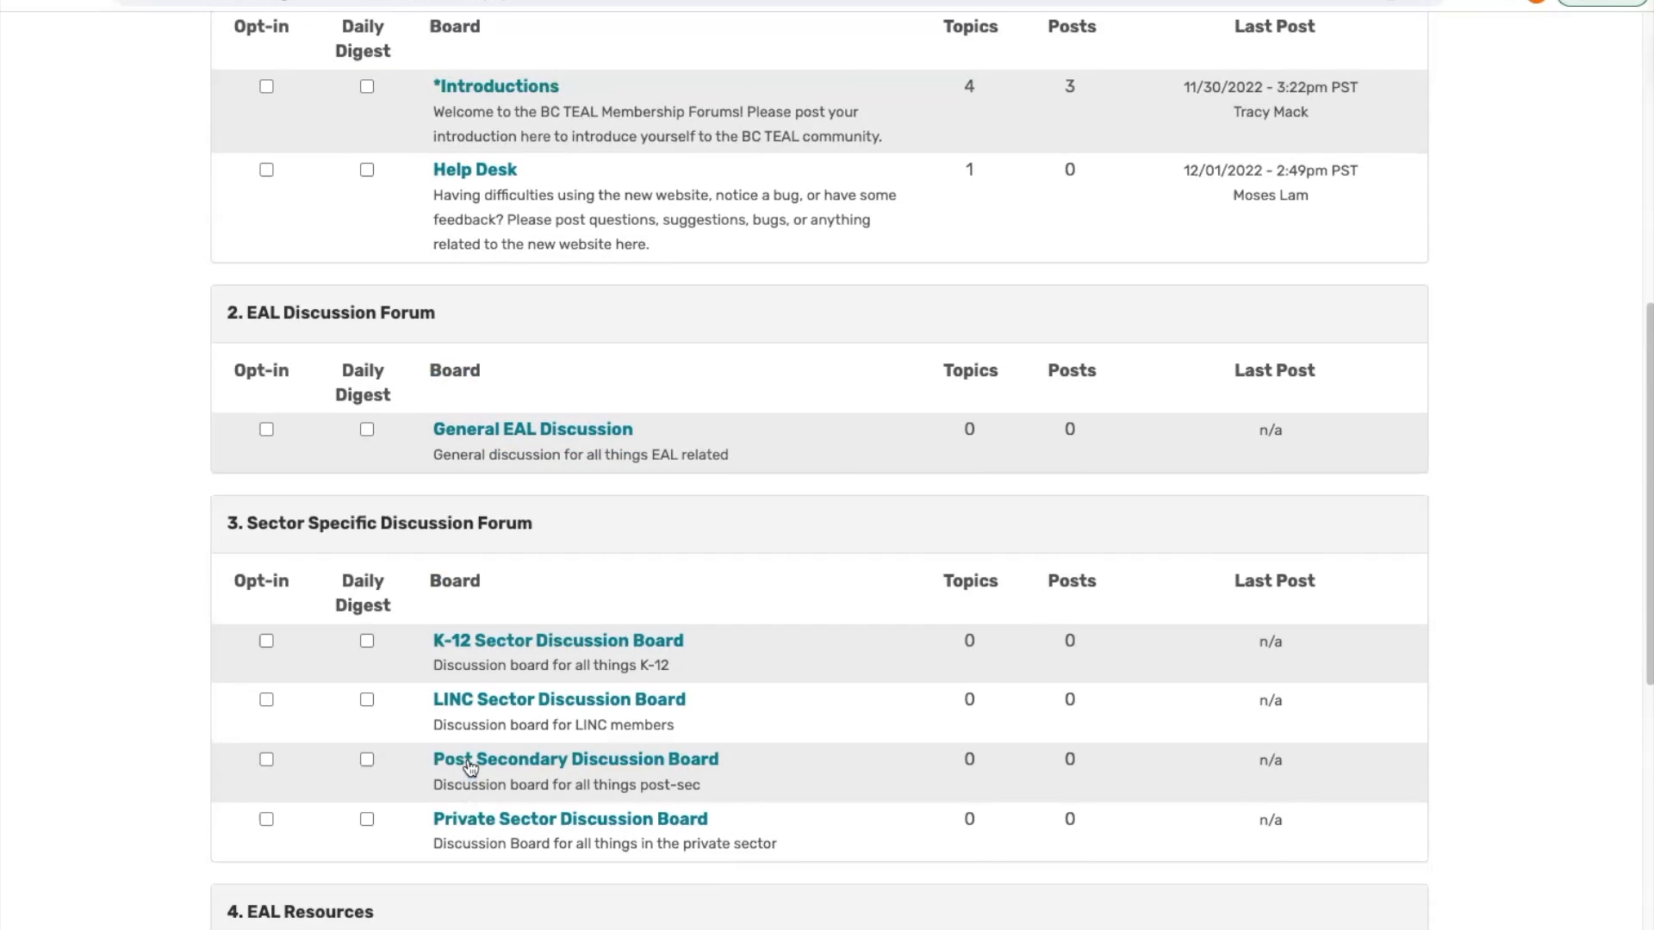
{"action": "scroll", "coordinate": [467, 767], "scroll_direction": "up", "scroll_amount": 2}
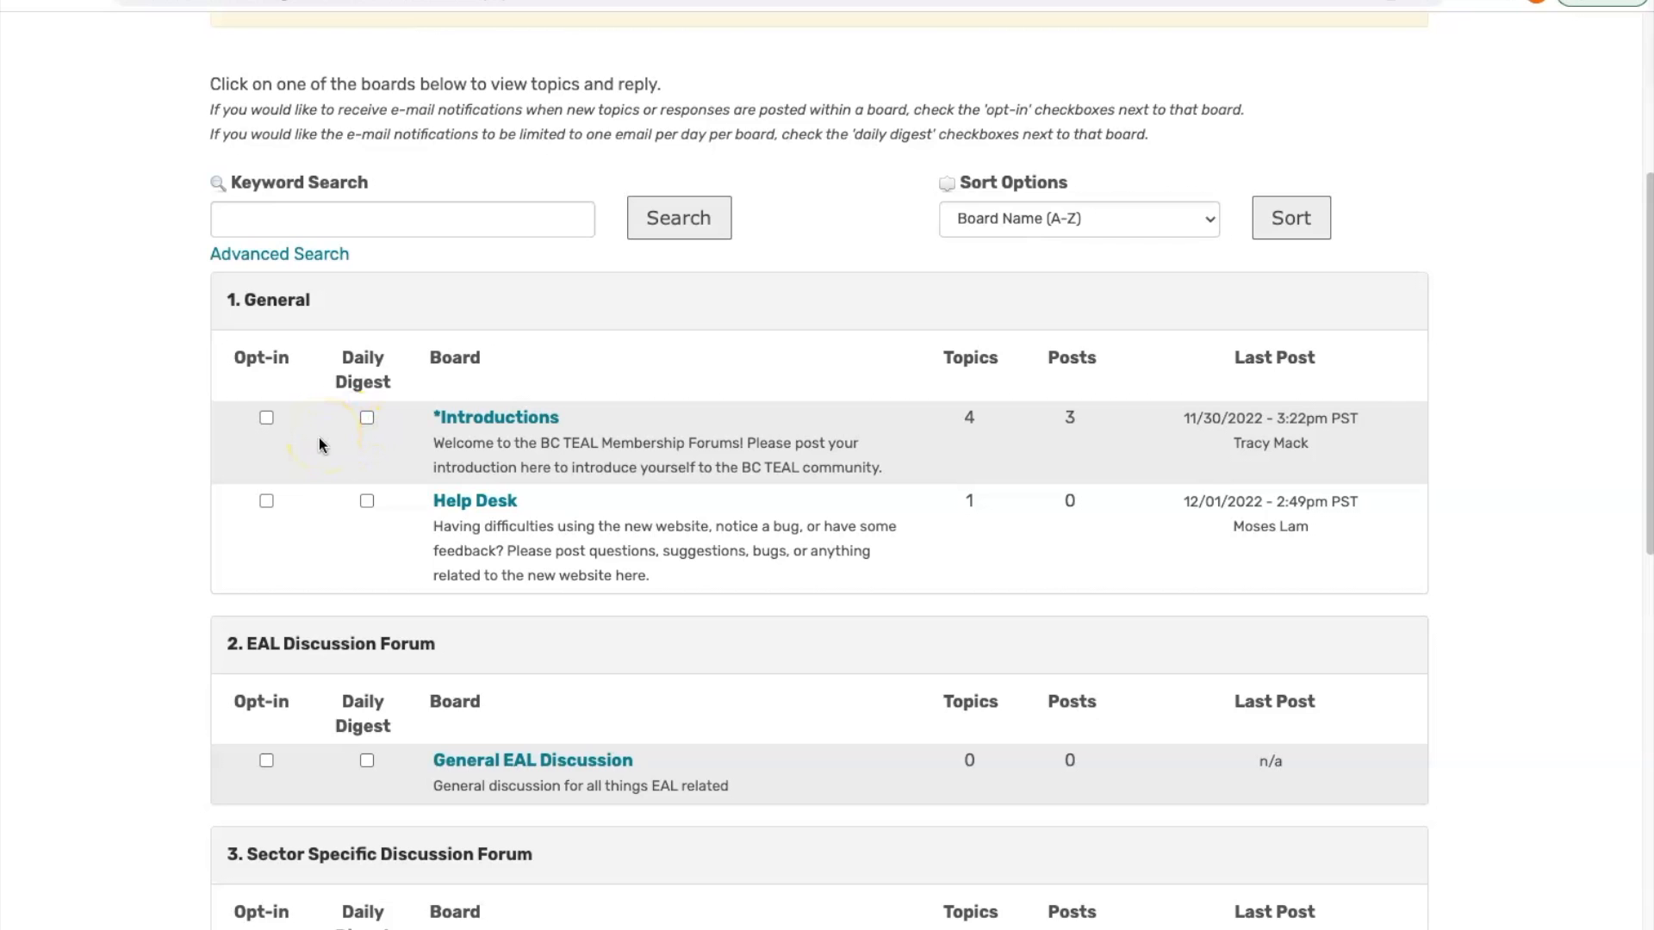
Step: Opt in to e-mail notifications for the Help Desk board and limit them to a daily digest
{"action": "left_click", "coordinate": [266, 503]}
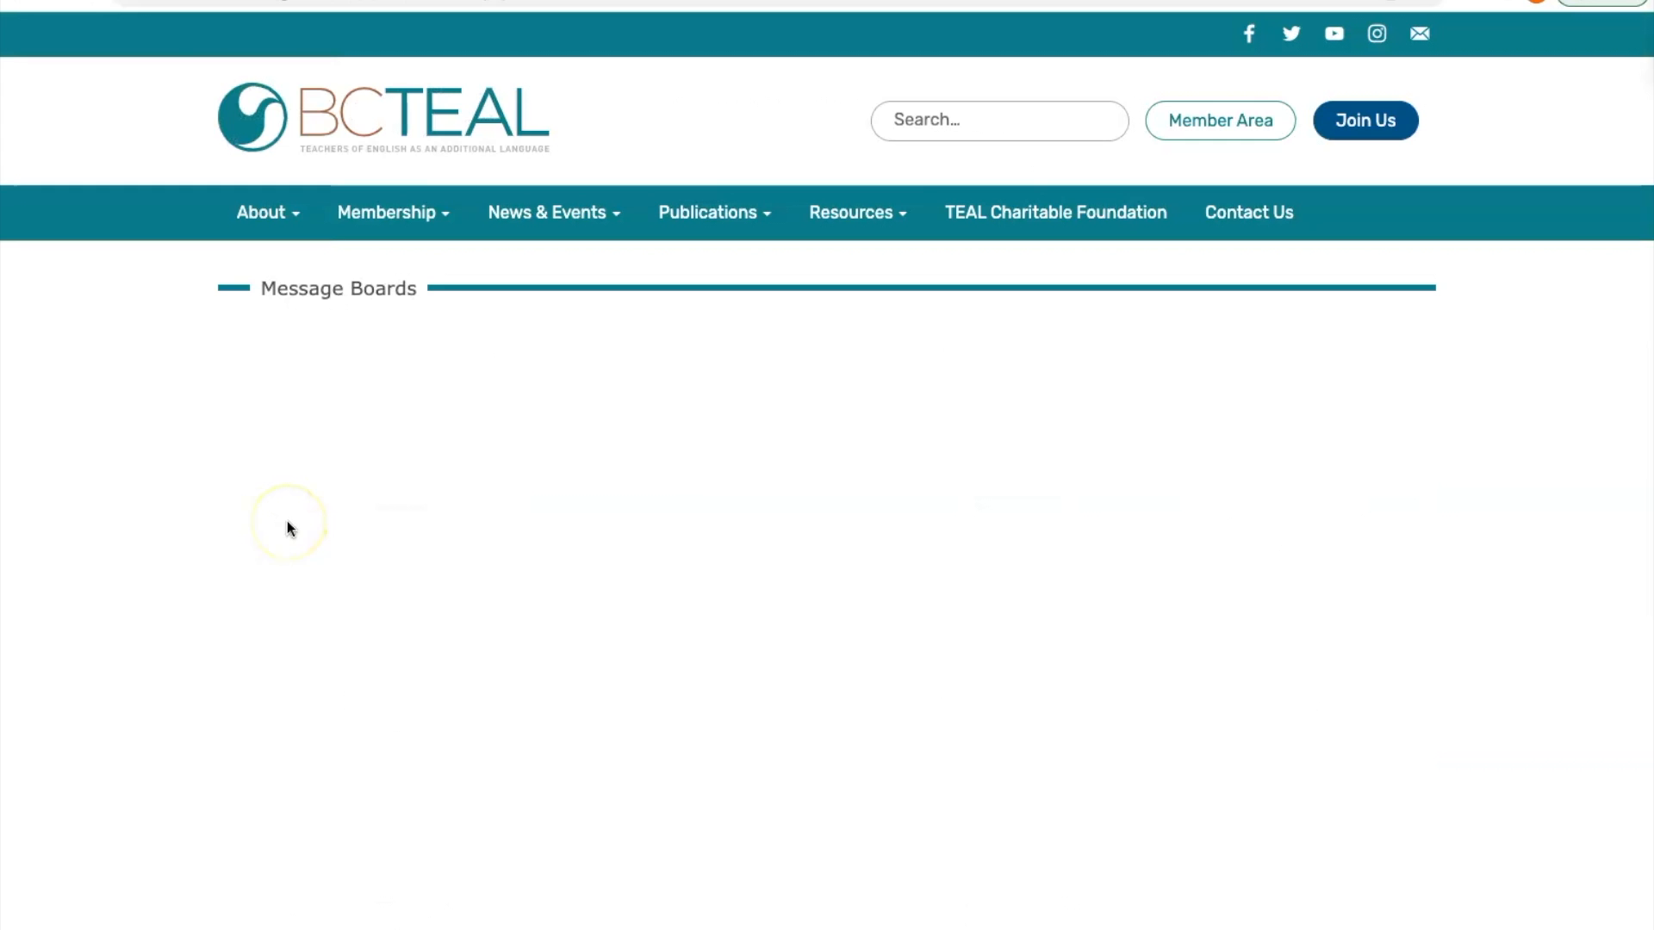
{"action": "scroll", "coordinate": [316, 658], "scroll_direction": "down", "scroll_amount": 3}
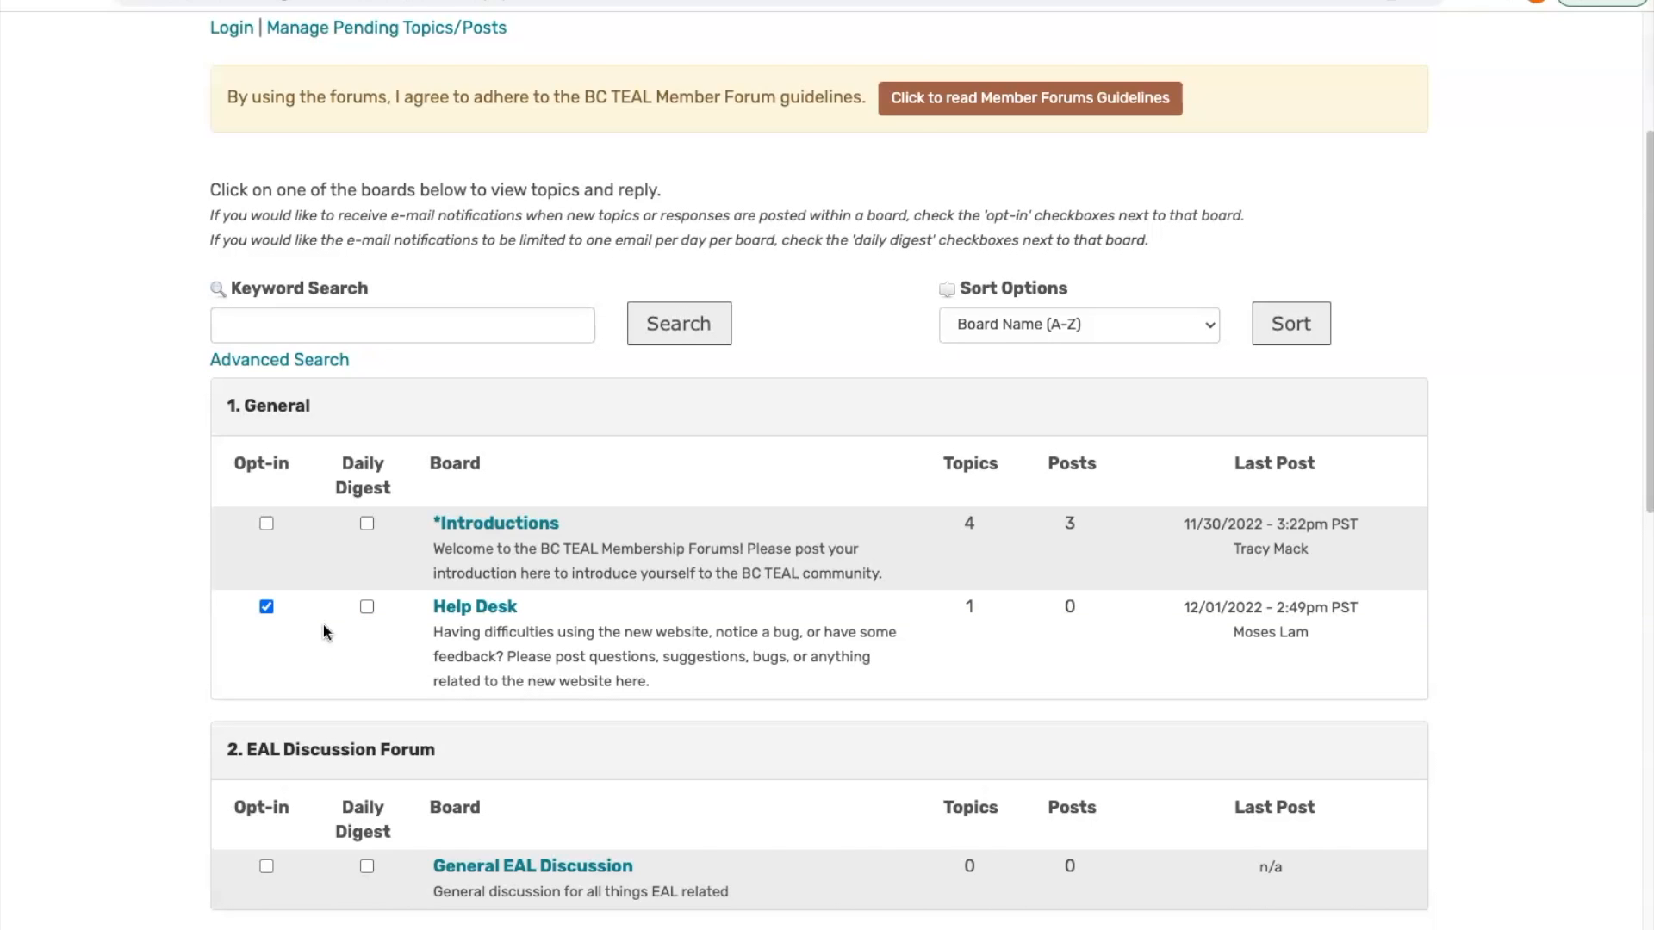
{"action": "left_click", "coordinate": [369, 608]}
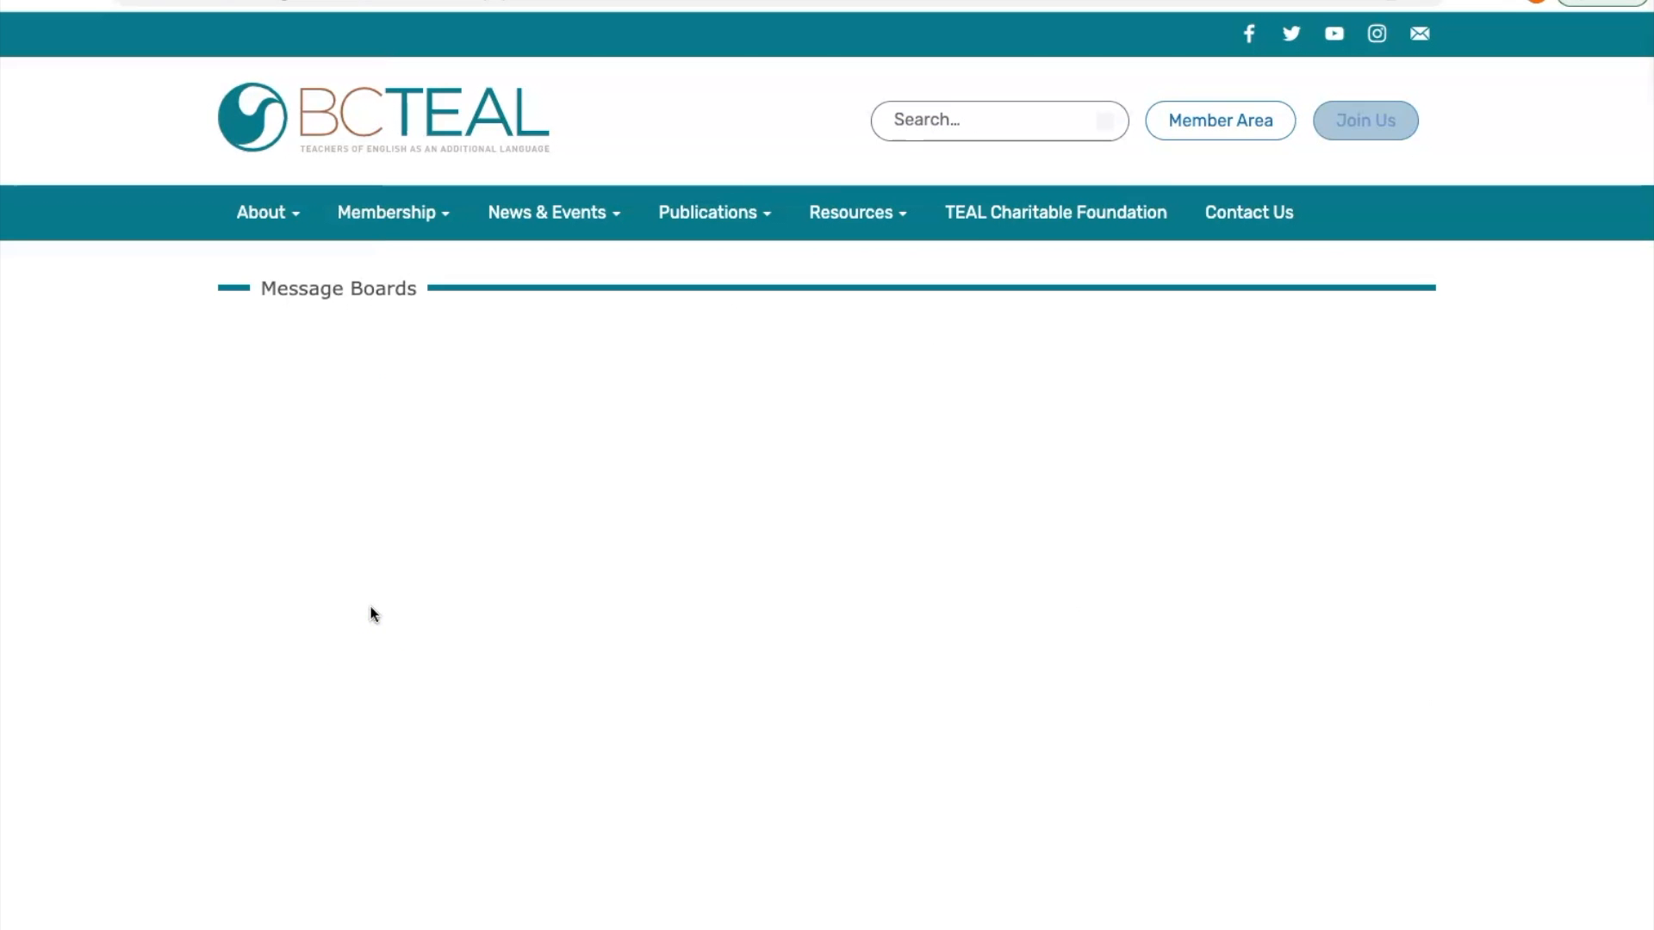
Step: Turn off both the daily digest and the notification opt-in for the Help Desk board
{"action": "scroll", "coordinate": [379, 657], "scroll_direction": "down", "scroll_amount": 1}
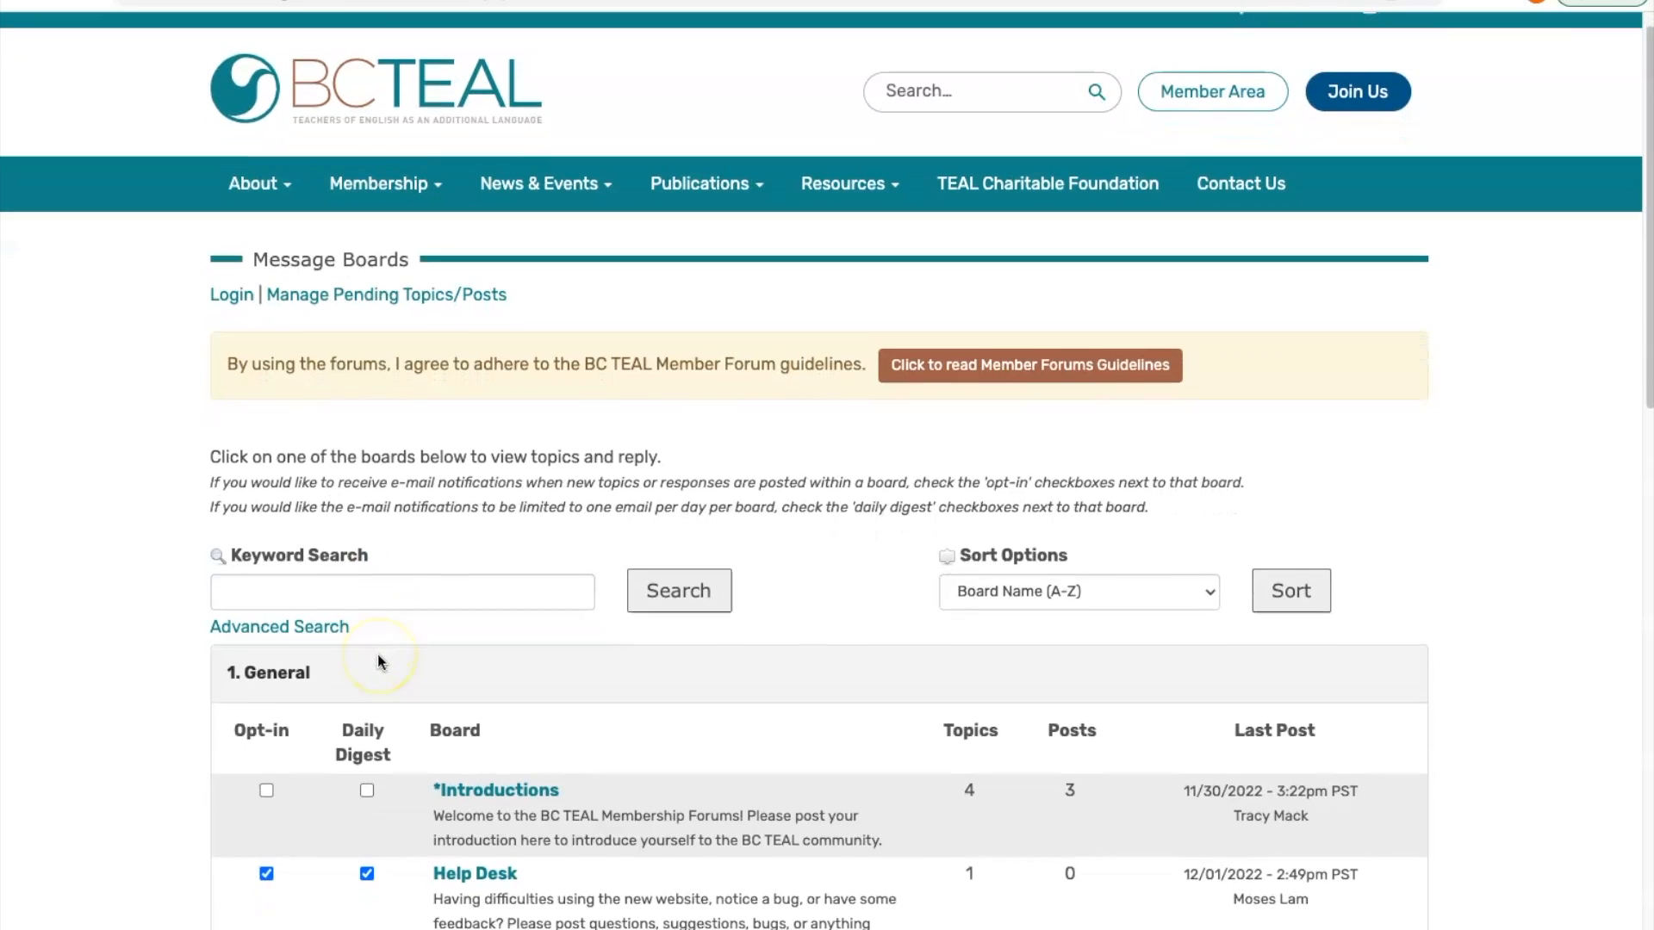
{"action": "scroll", "coordinate": [379, 661], "scroll_direction": "down", "scroll_amount": 3}
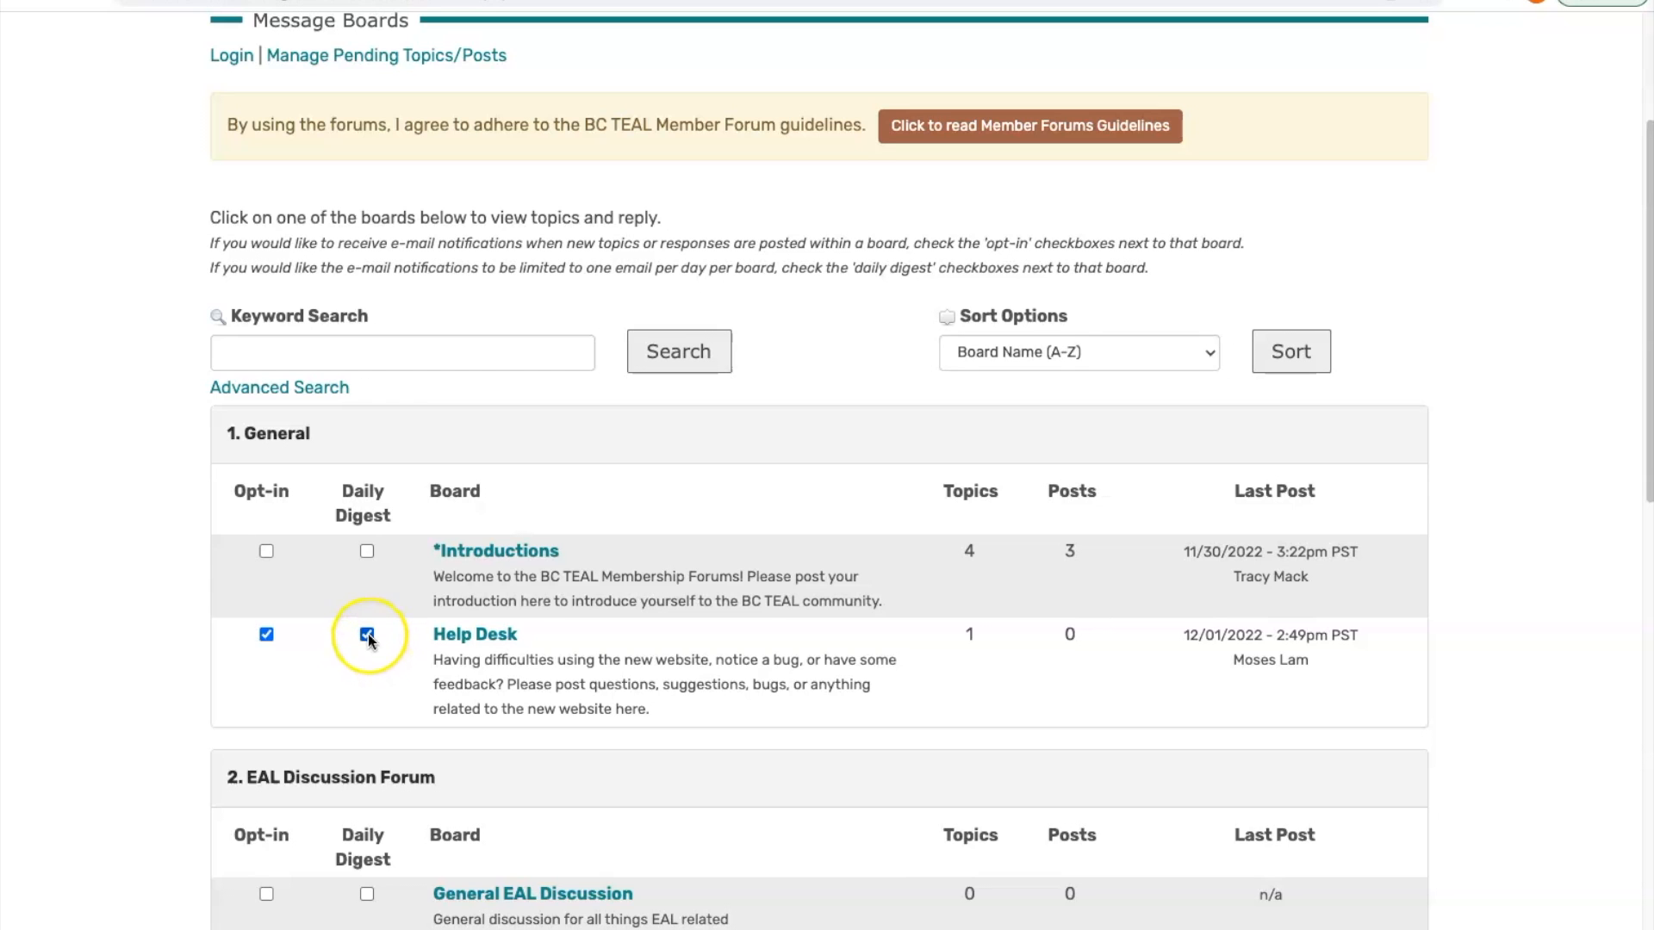
{"action": "left_click", "coordinate": [366, 635]}
{"action": "left_click", "coordinate": [266, 636]}
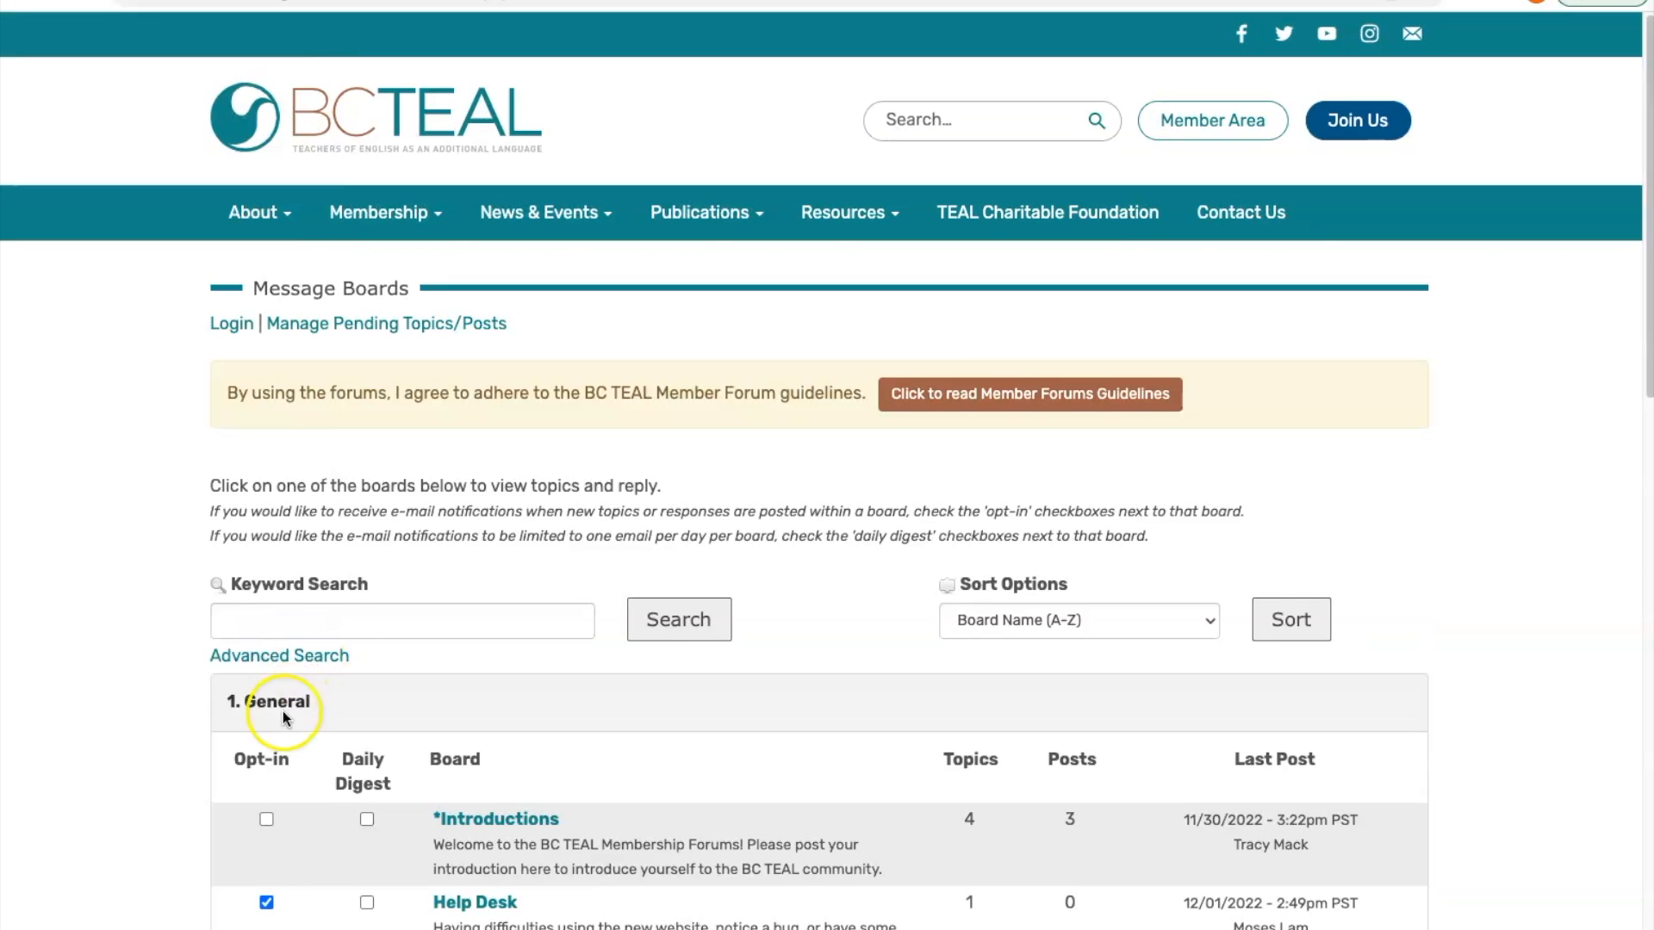
{"action": "scroll", "coordinate": [284, 689], "scroll_direction": "down", "scroll_amount": 5}
{"action": "left_click", "coordinate": [266, 473]}
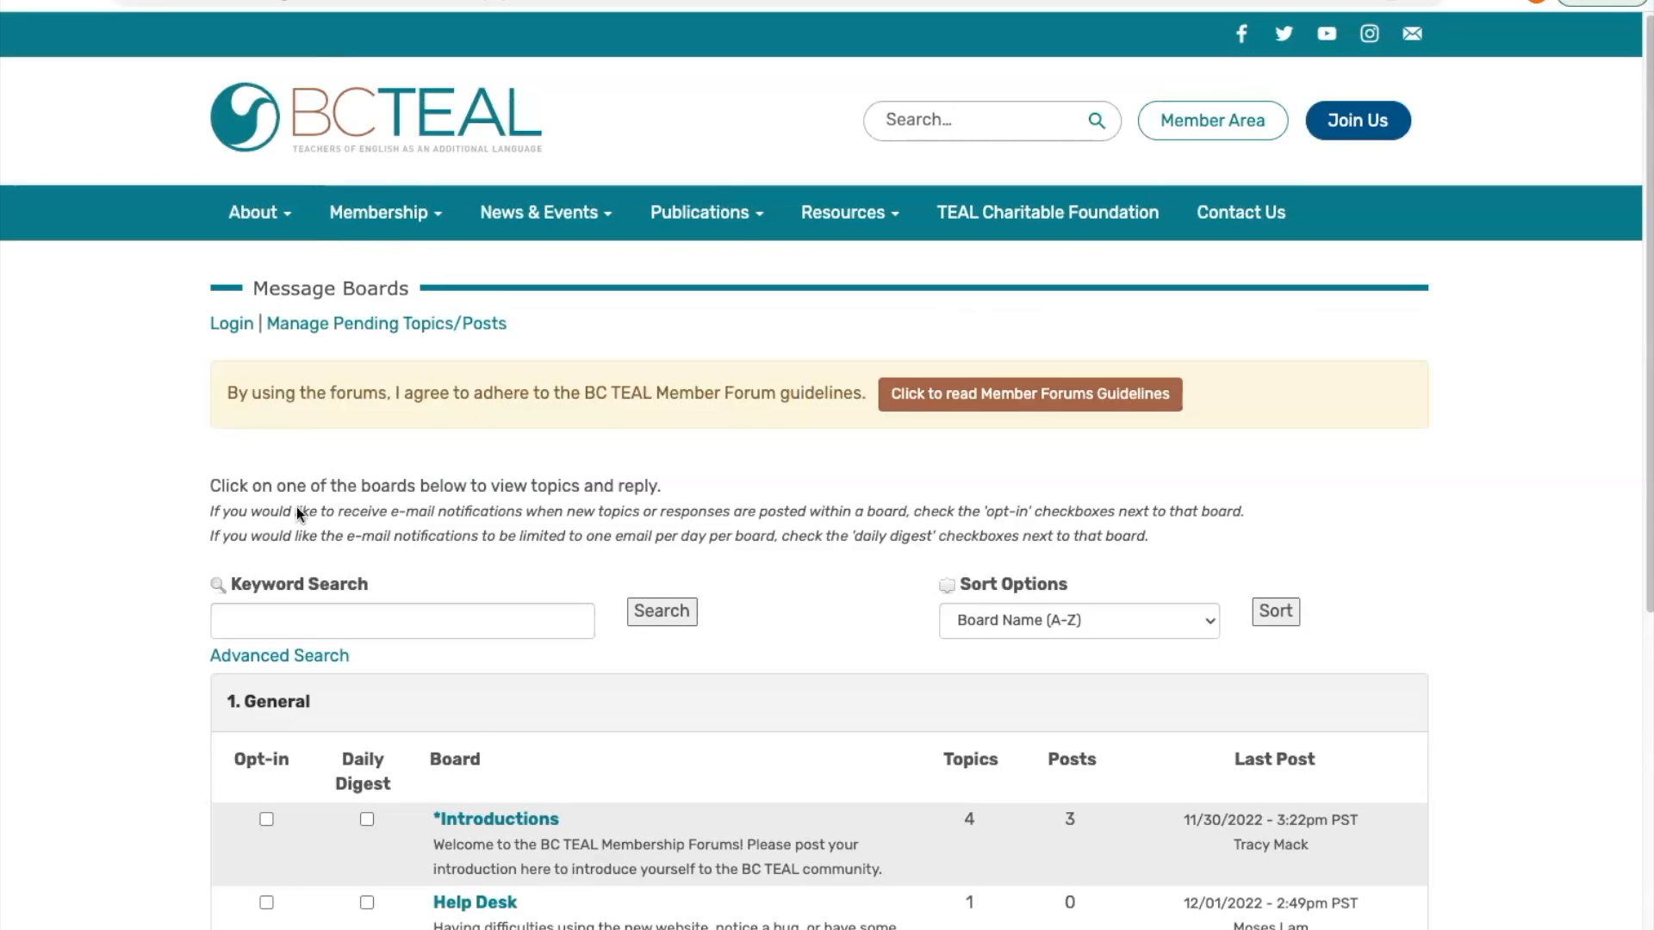
Step: Open the General EAL Discussion board
{"action": "scroll", "coordinate": [469, 692], "scroll_direction": "down", "scroll_amount": 1}
{"action": "scroll", "coordinate": [470, 695], "scroll_direction": "down", "scroll_amount": 2}
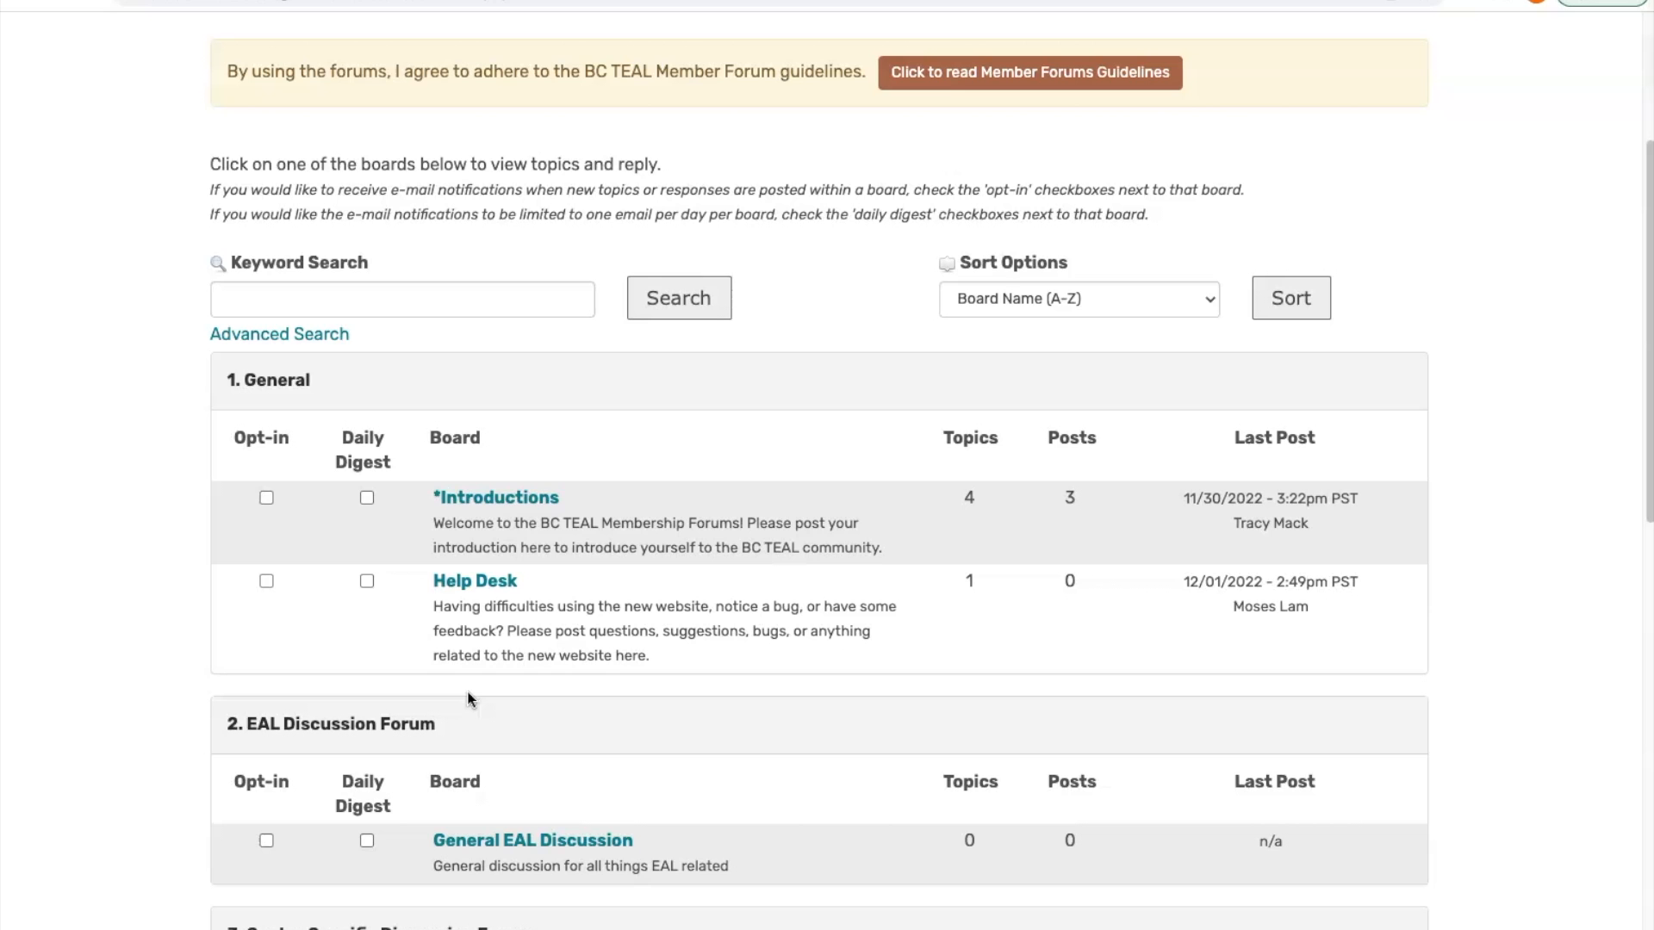
{"action": "scroll", "coordinate": [469, 697], "scroll_direction": "down", "scroll_amount": 2}
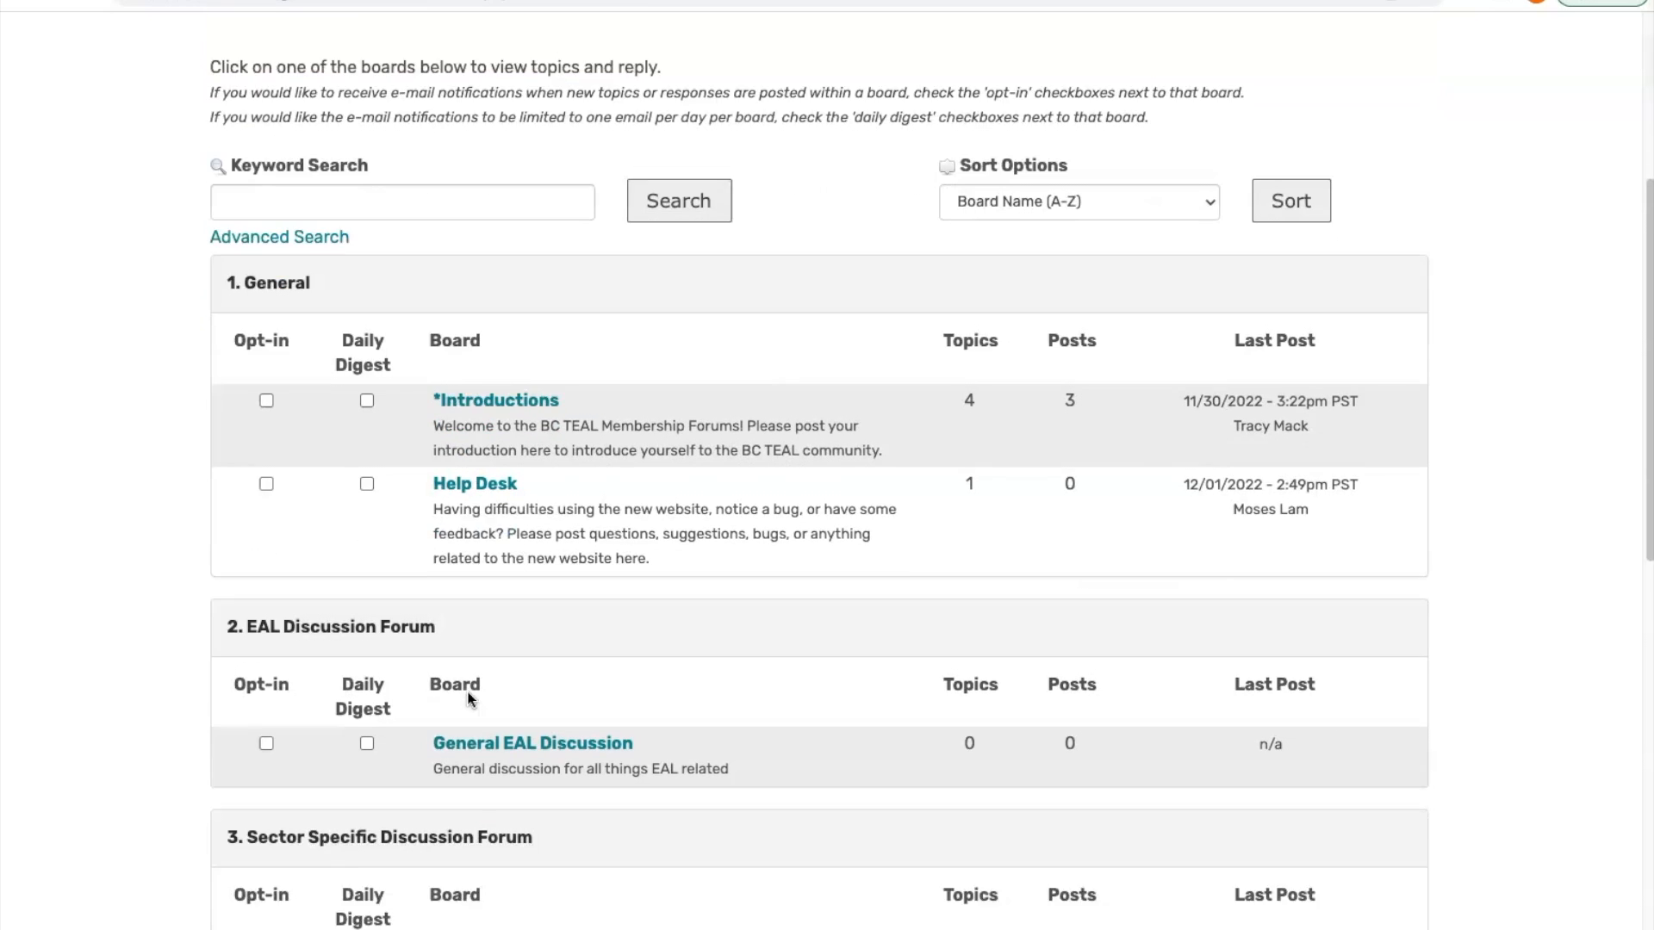
{"action": "left_click", "coordinate": [494, 652]}
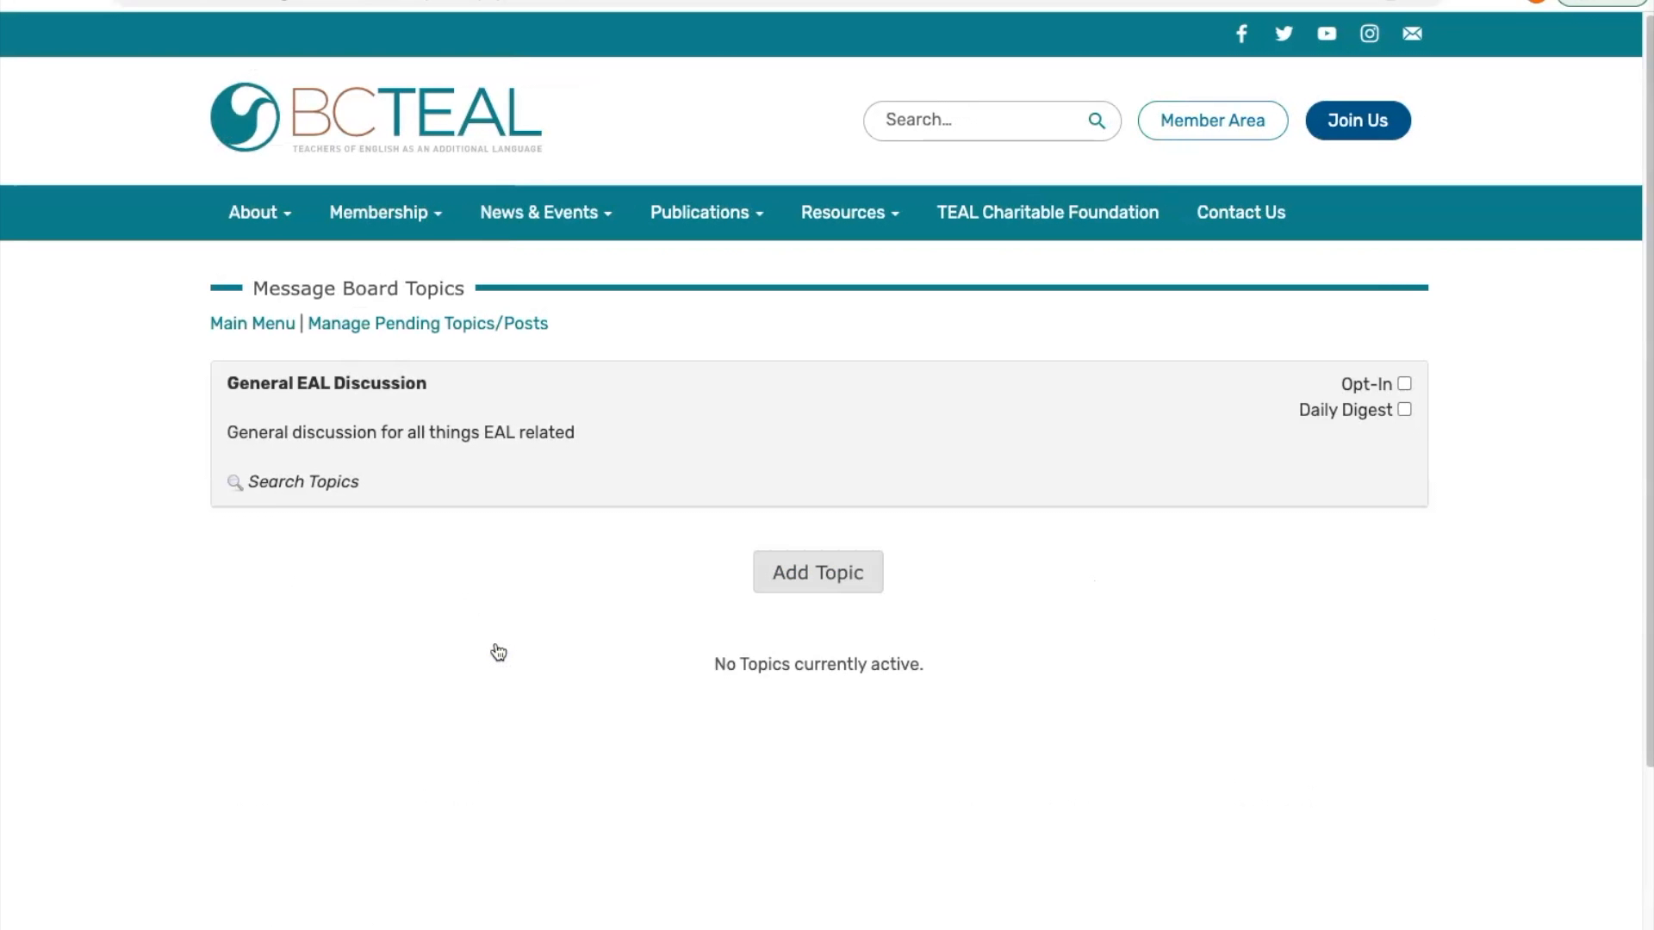
Step: Post a new topic called "Topic Name" with the message "Here is my topic!" without e-mailing the opt-ins
{"action": "left_click", "coordinate": [809, 584]}
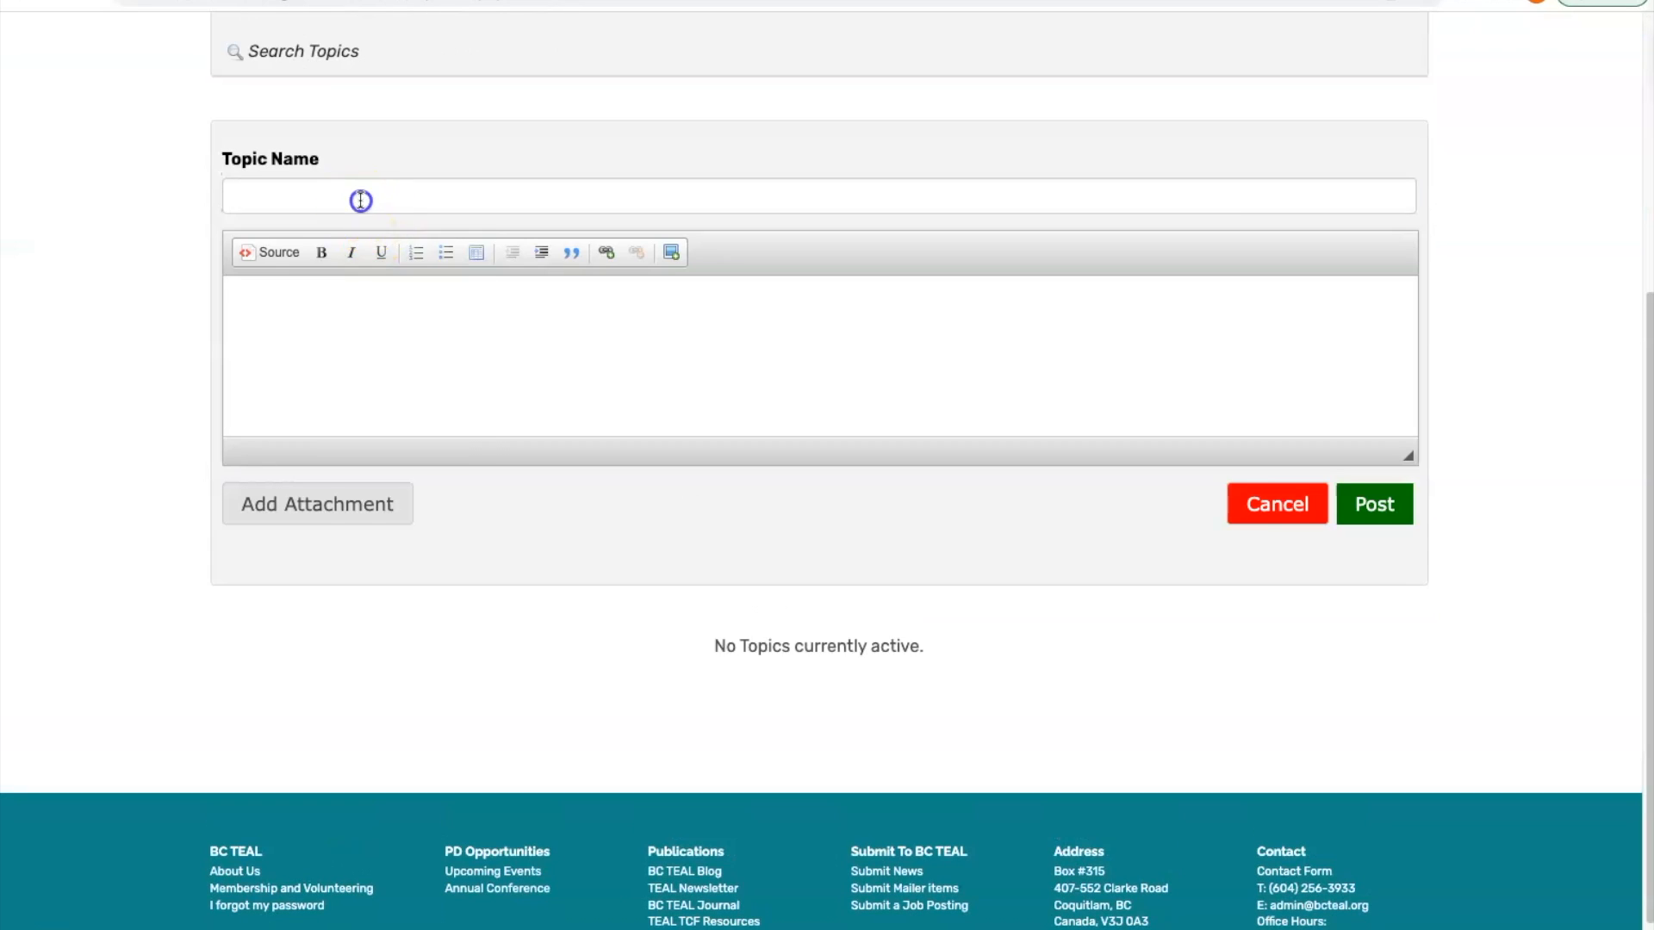
{"action": "left_click", "coordinate": [360, 199]}
{"action": "type", "text": "Topic Name"}
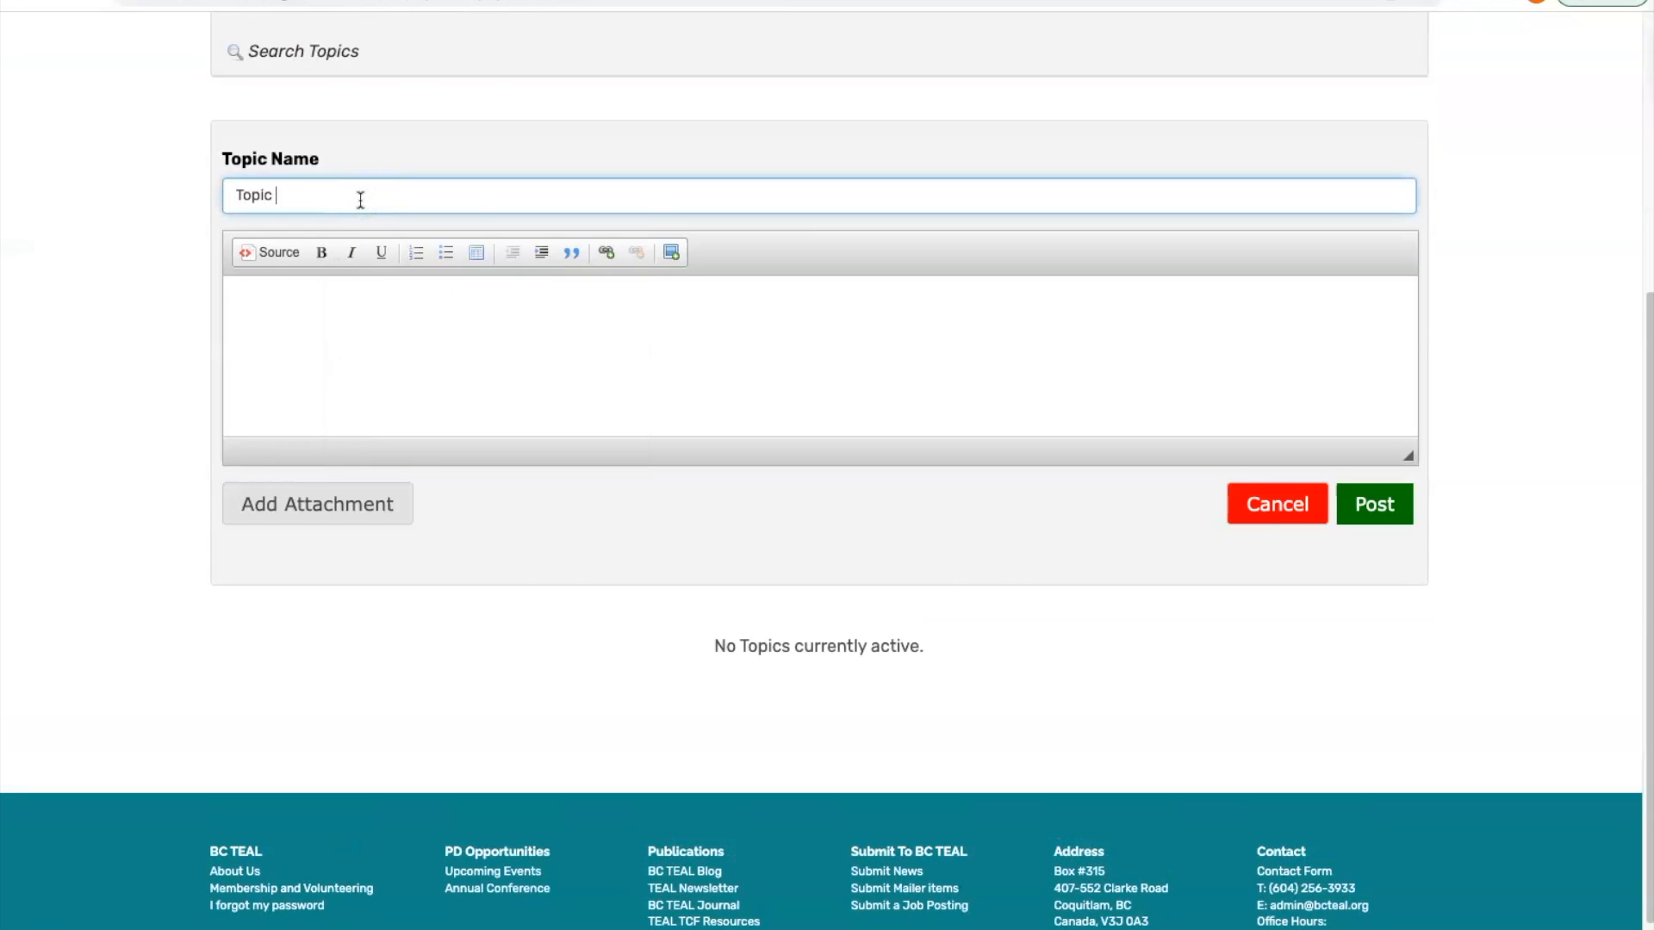
{"action": "key", "text": "Tab"}
{"action": "type", "text": "Here is my topi"}
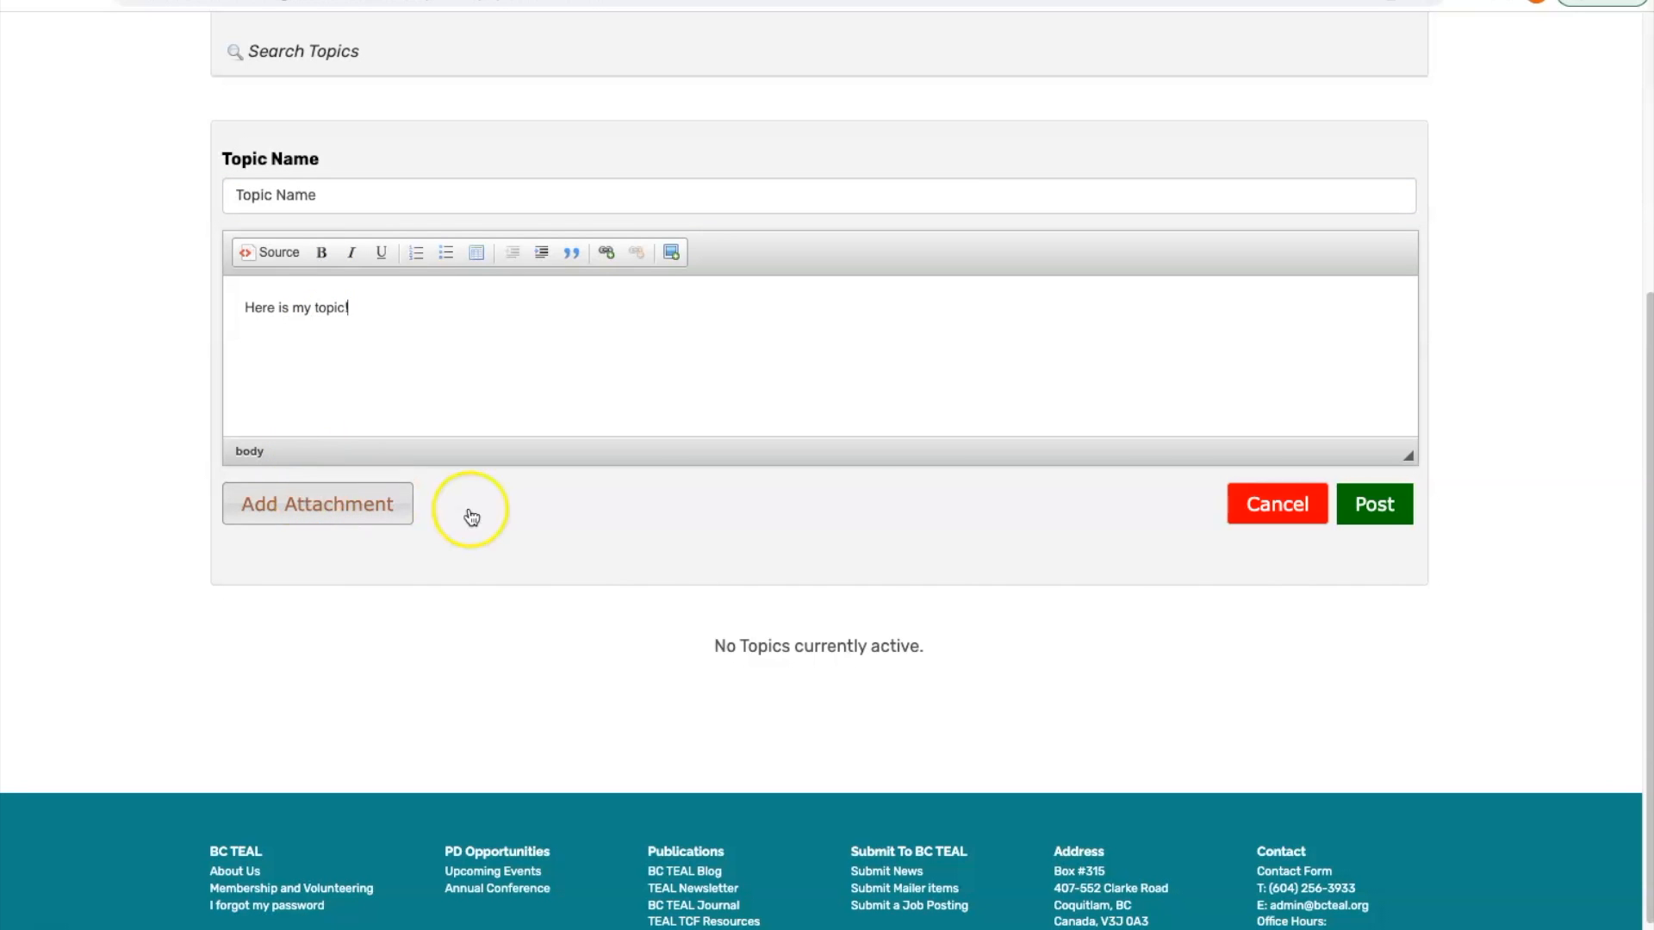
{"action": "left_click", "coordinate": [1378, 508]}
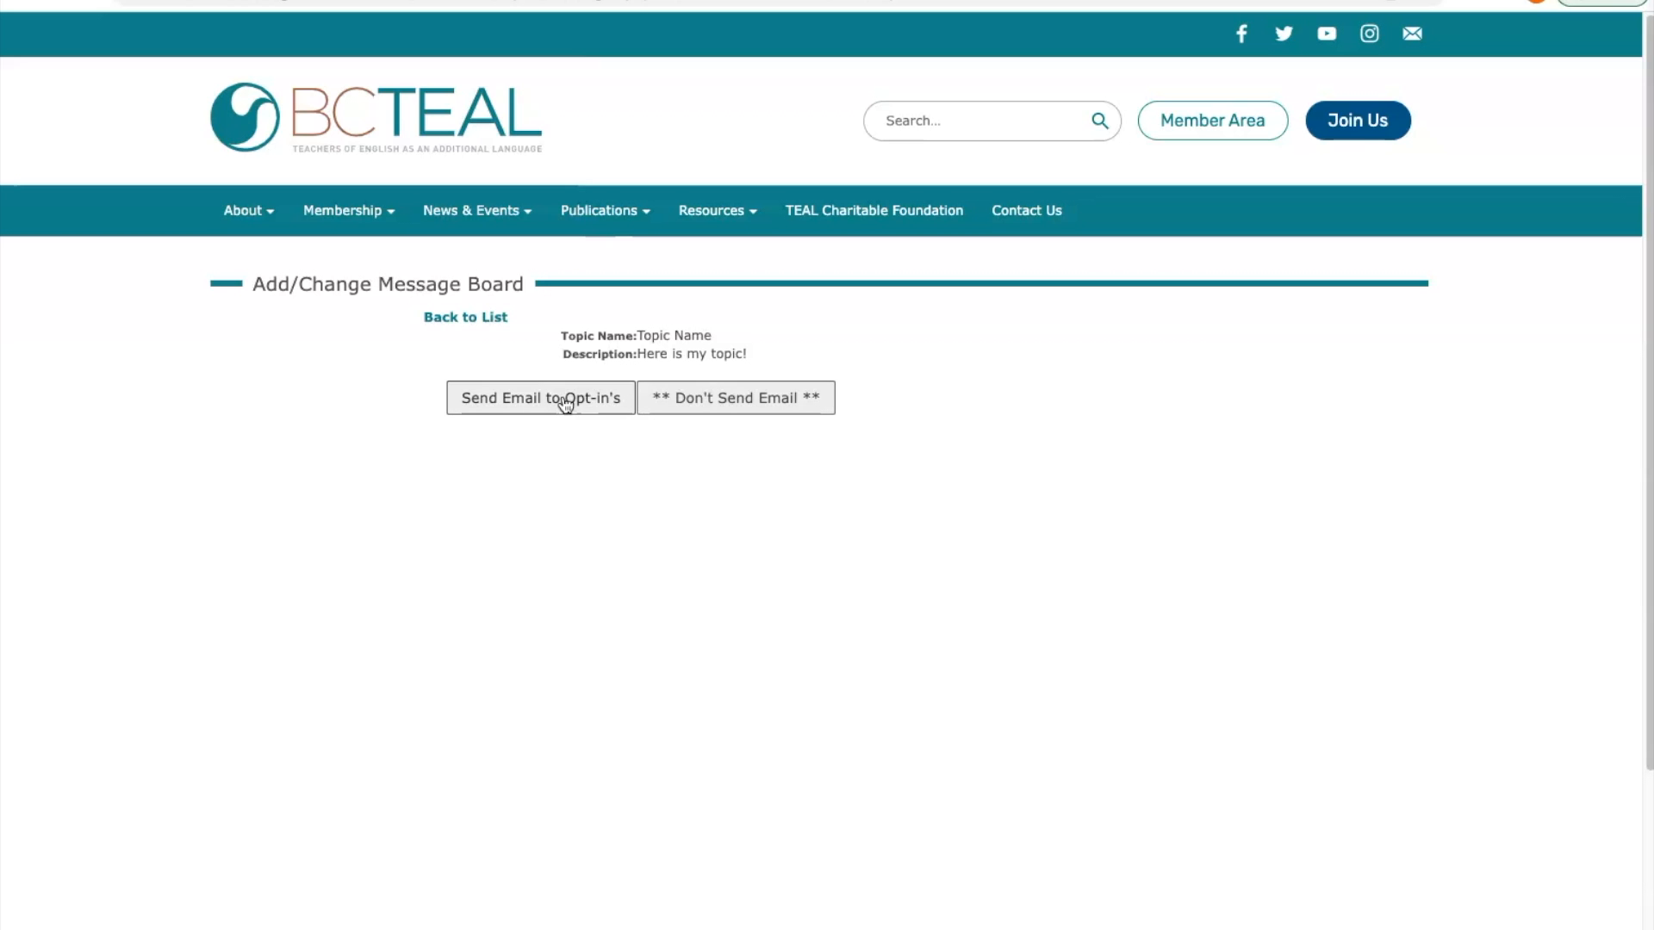
{"action": "left_click", "coordinate": [702, 401]}
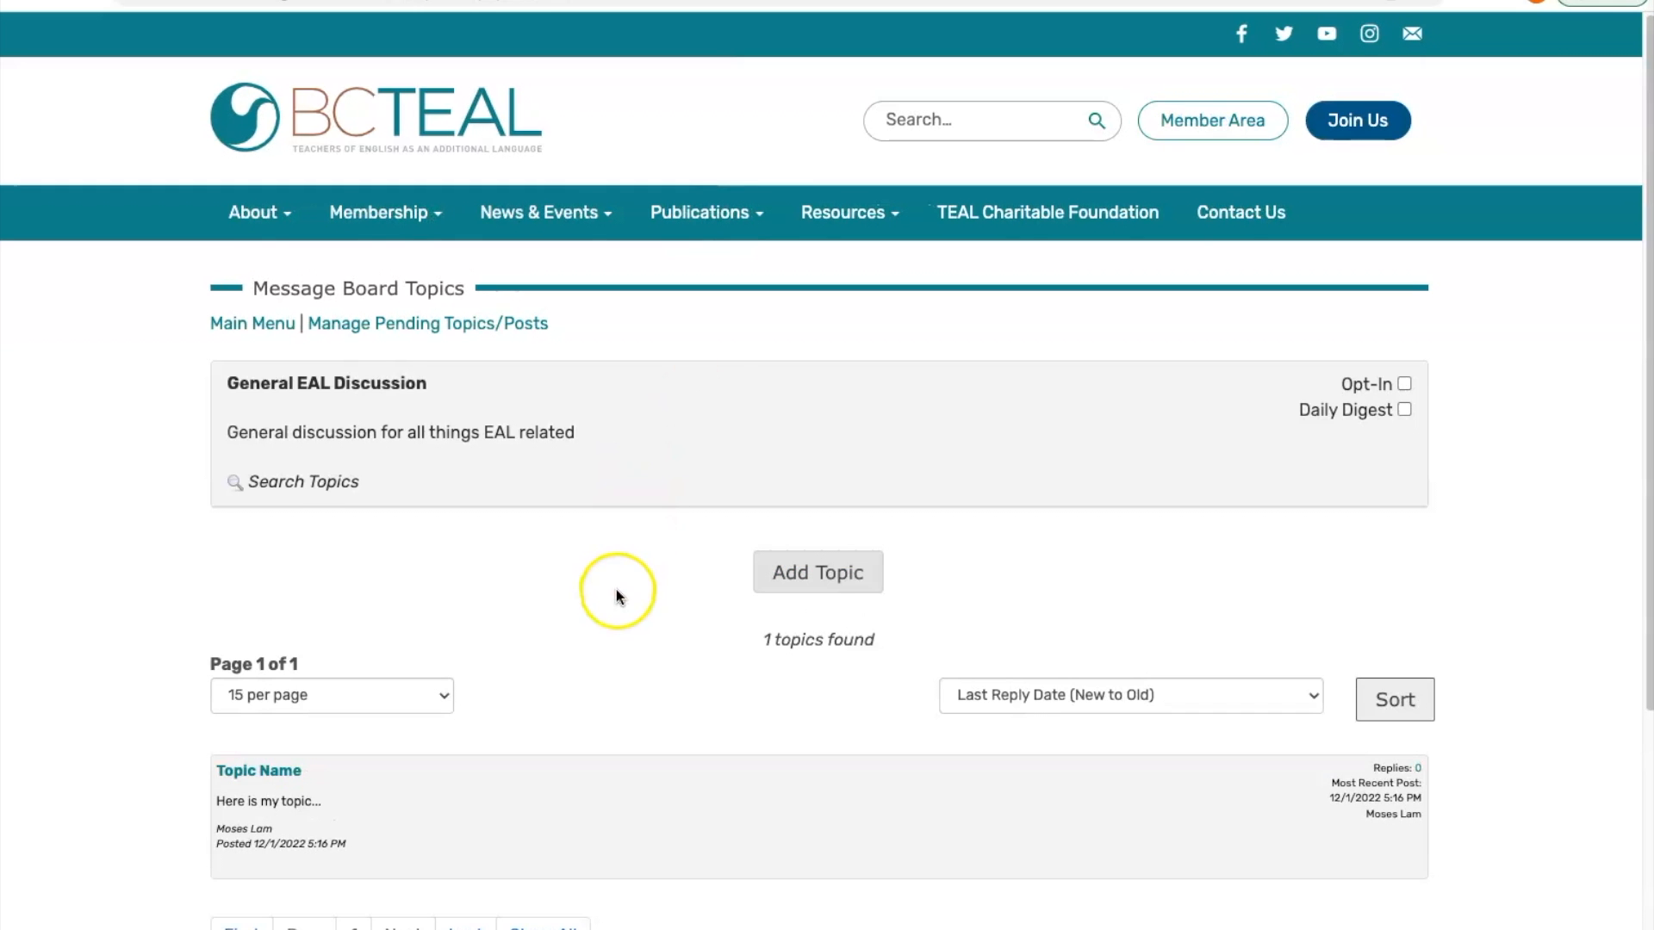
Step: Open the "Topic Name" topic and post the reply "That's a great topic! Here's my reply!"
{"action": "scroll", "coordinate": [616, 589], "scroll_direction": "down", "scroll_amount": 2}
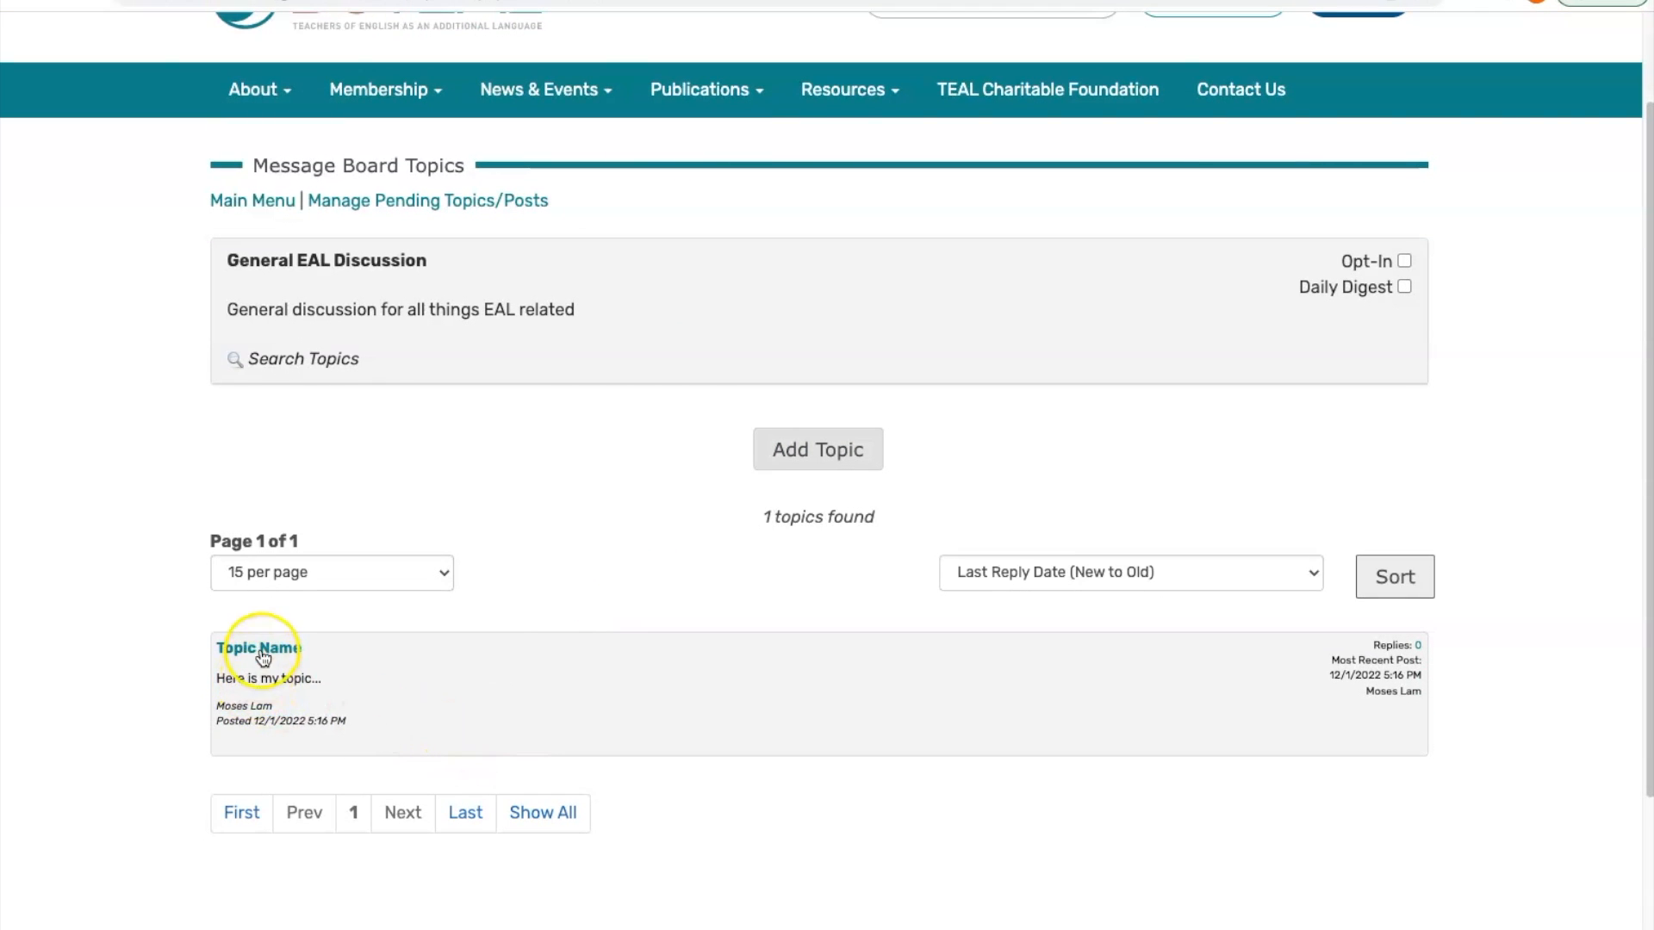
{"action": "left_click", "coordinate": [262, 654]}
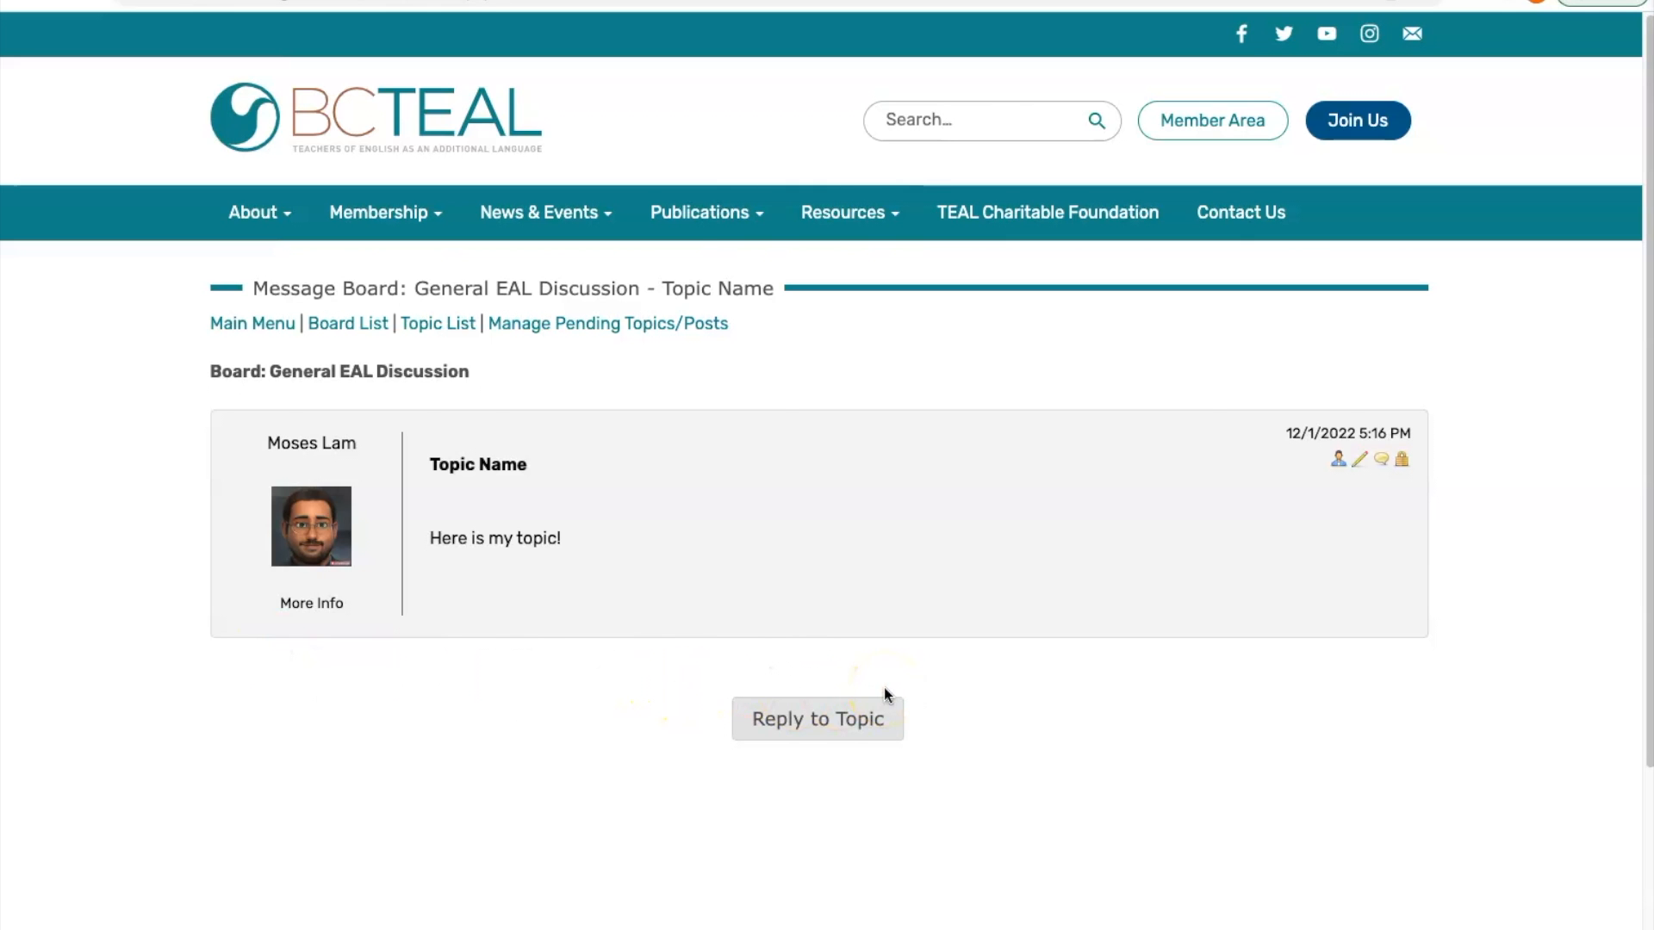
{"action": "scroll", "coordinate": [882, 682], "scroll_direction": "down", "scroll_amount": 1}
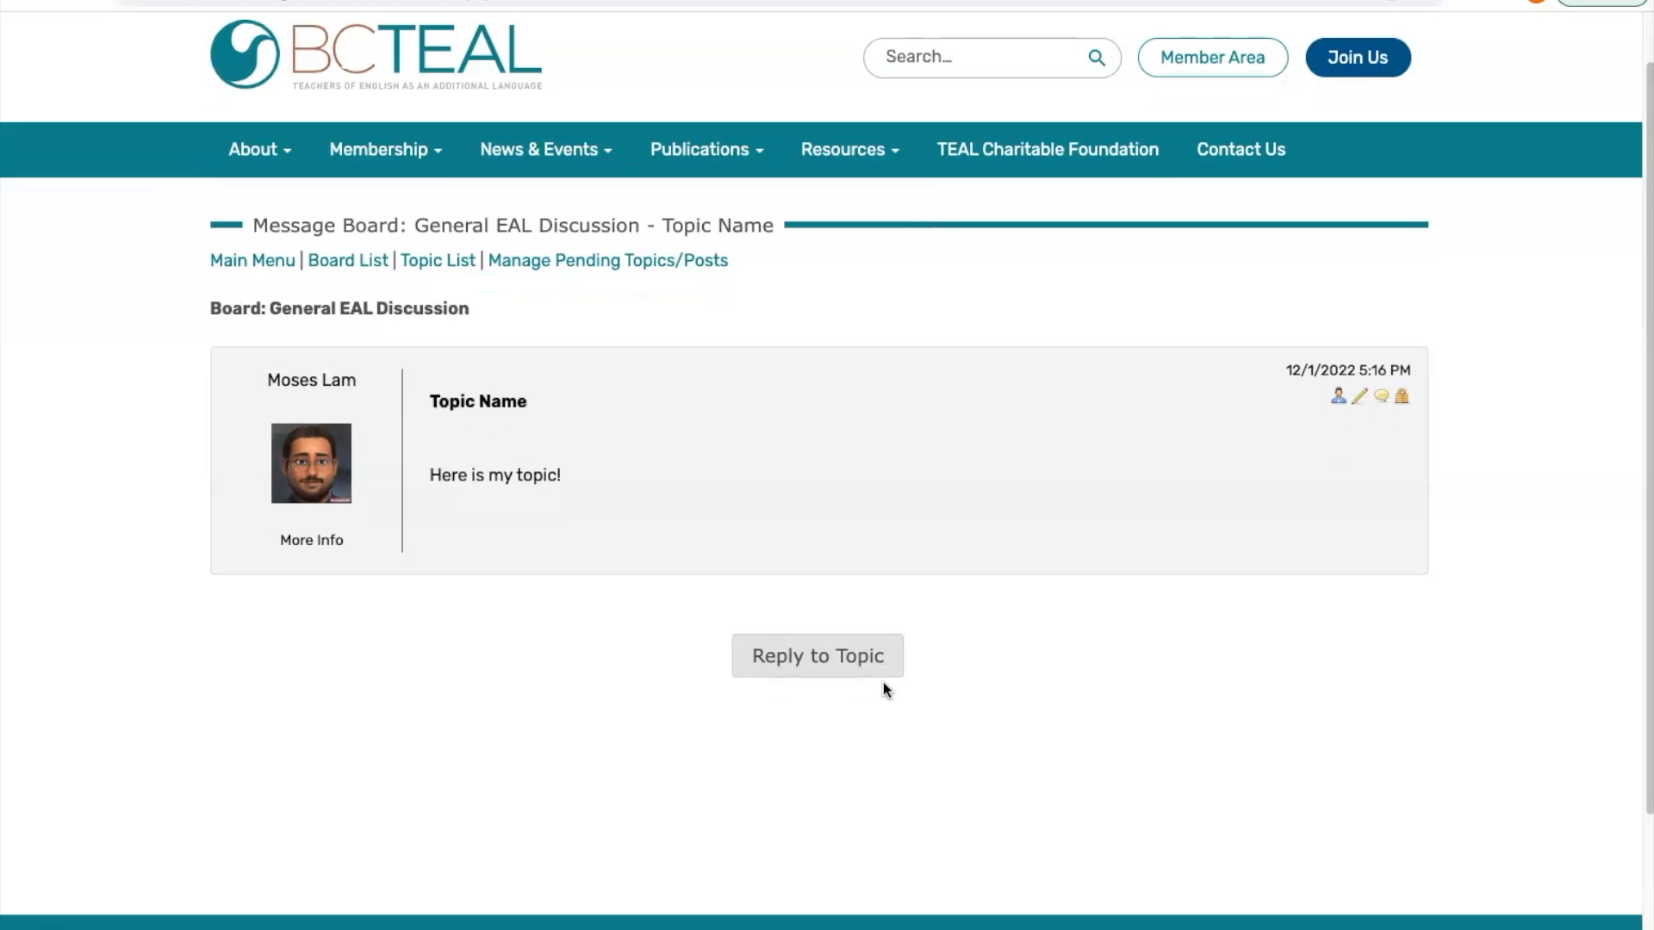
{"action": "left_click", "coordinate": [815, 657]}
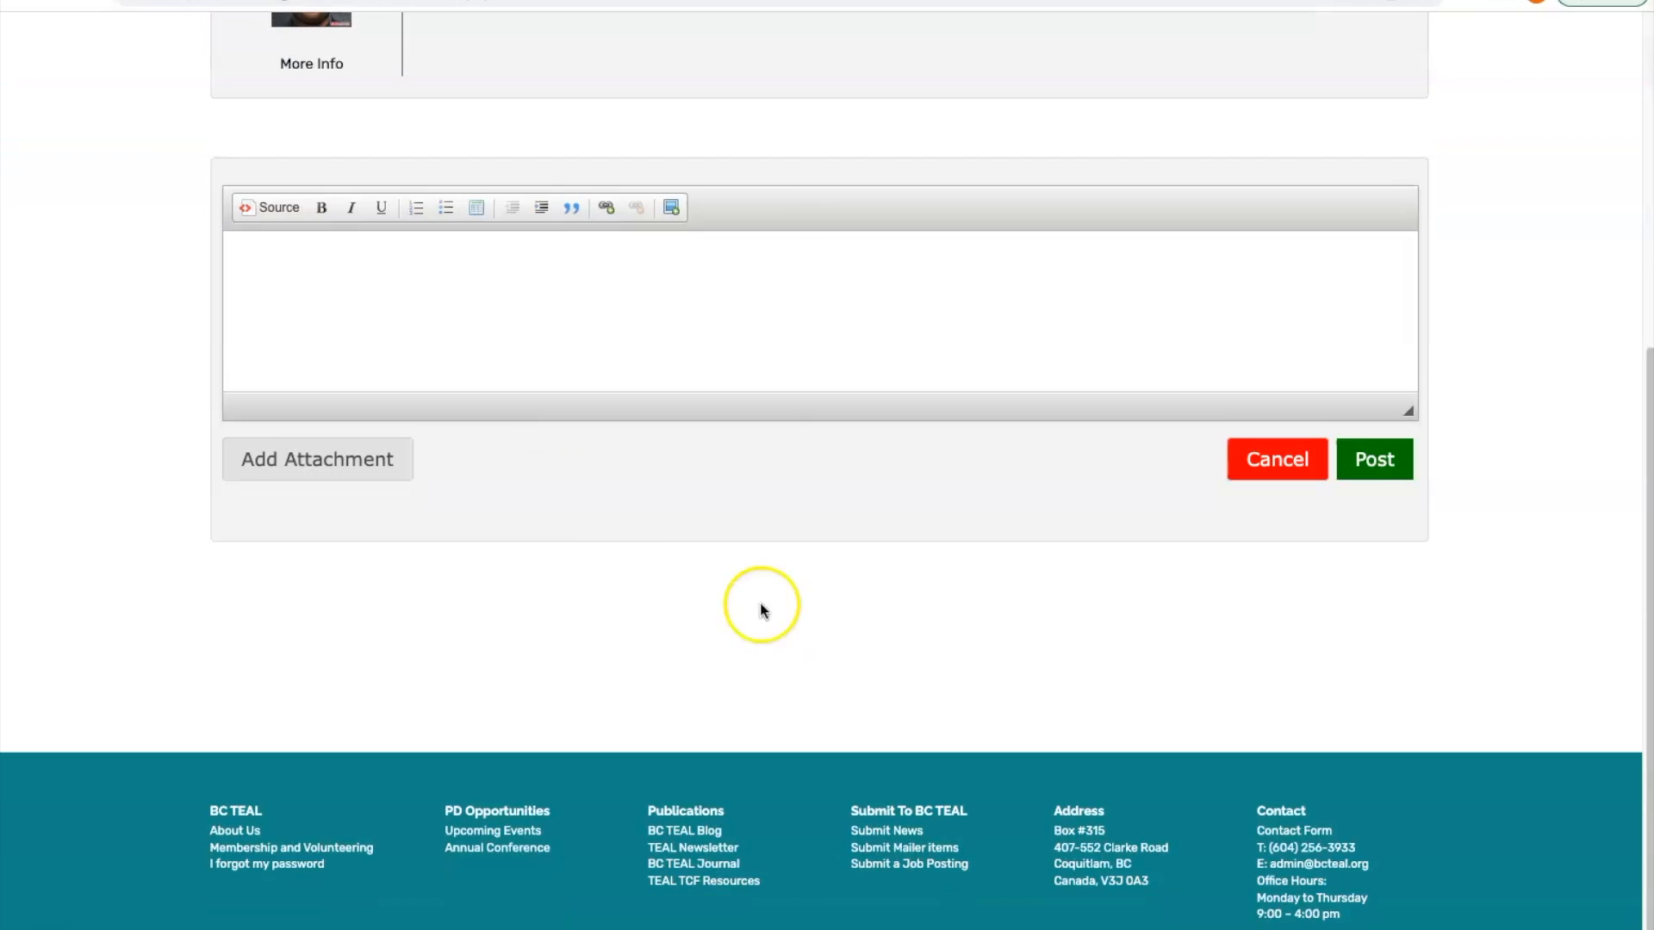
{"action": "scroll", "coordinate": [425, 301], "scroll_direction": "up", "scroll_amount": 2}
{"action": "left_click", "coordinate": [418, 395]}
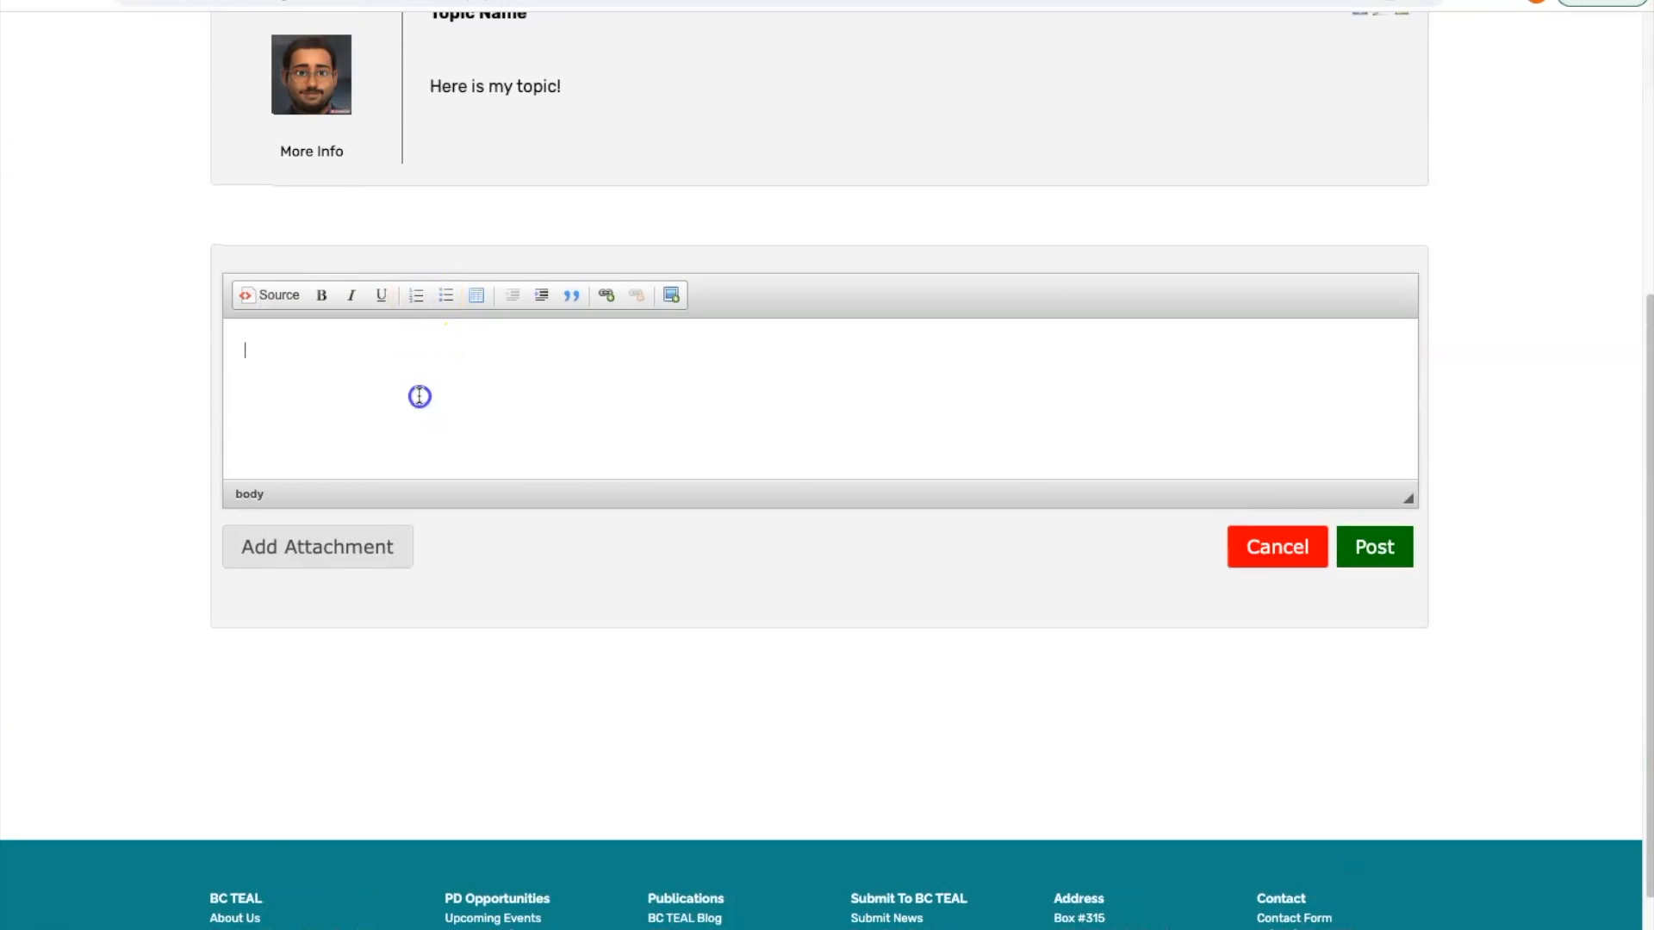
{"action": "type", "text": "That's a great topic! Here's my reply!"}
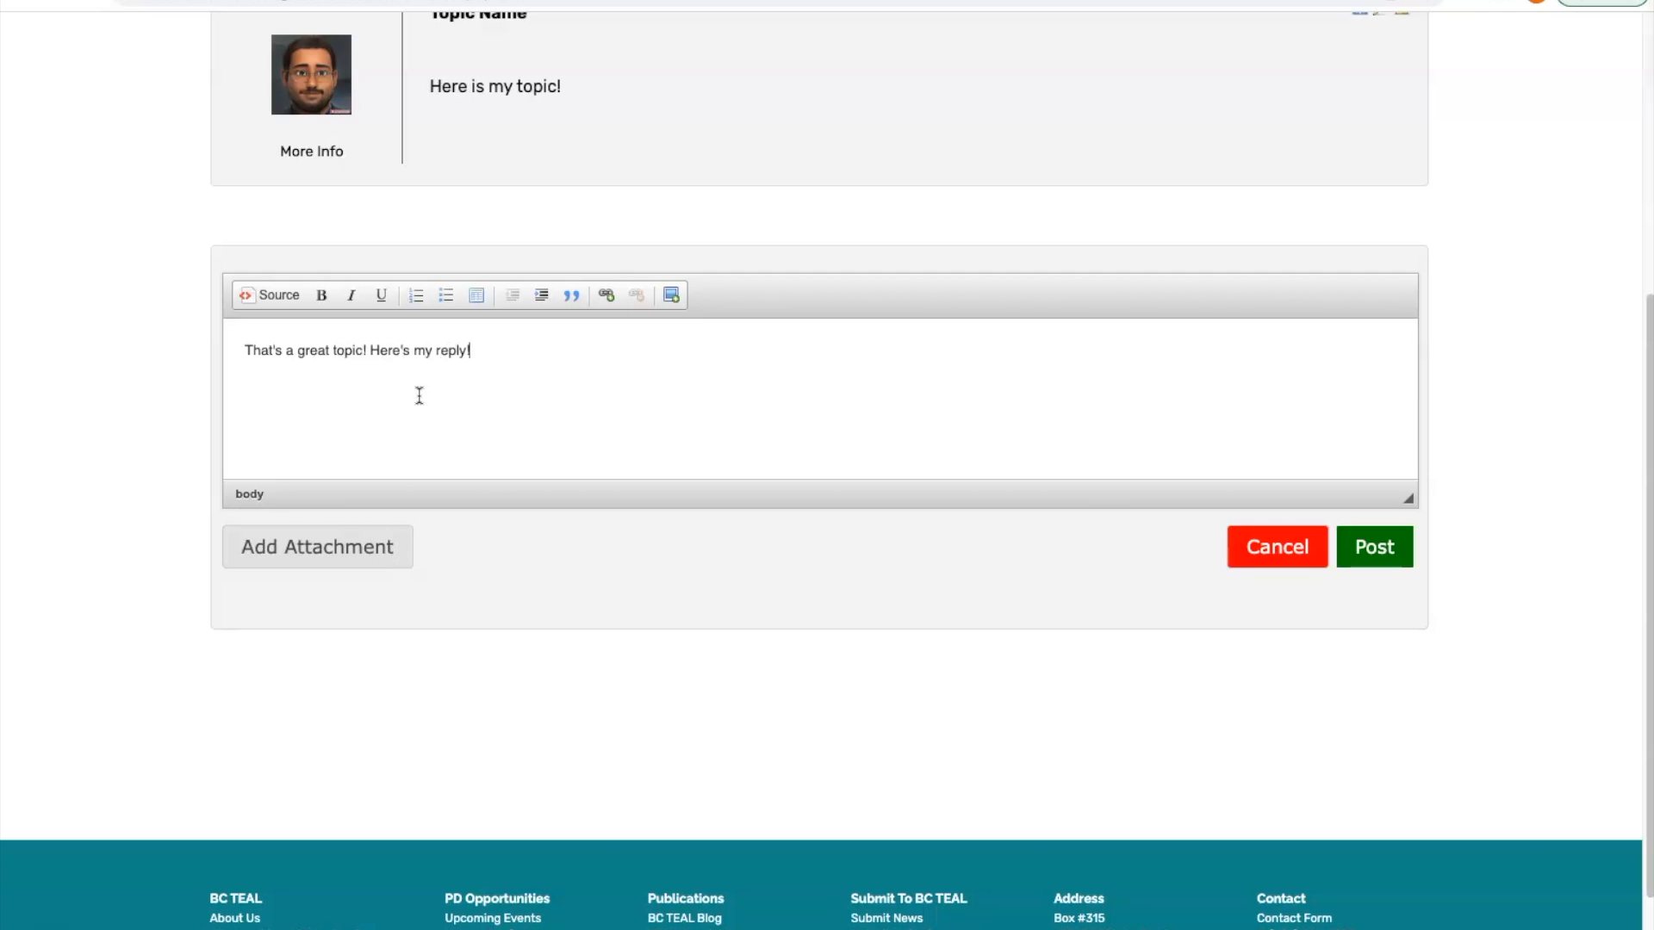
{"action": "left_click", "coordinate": [1375, 555]}
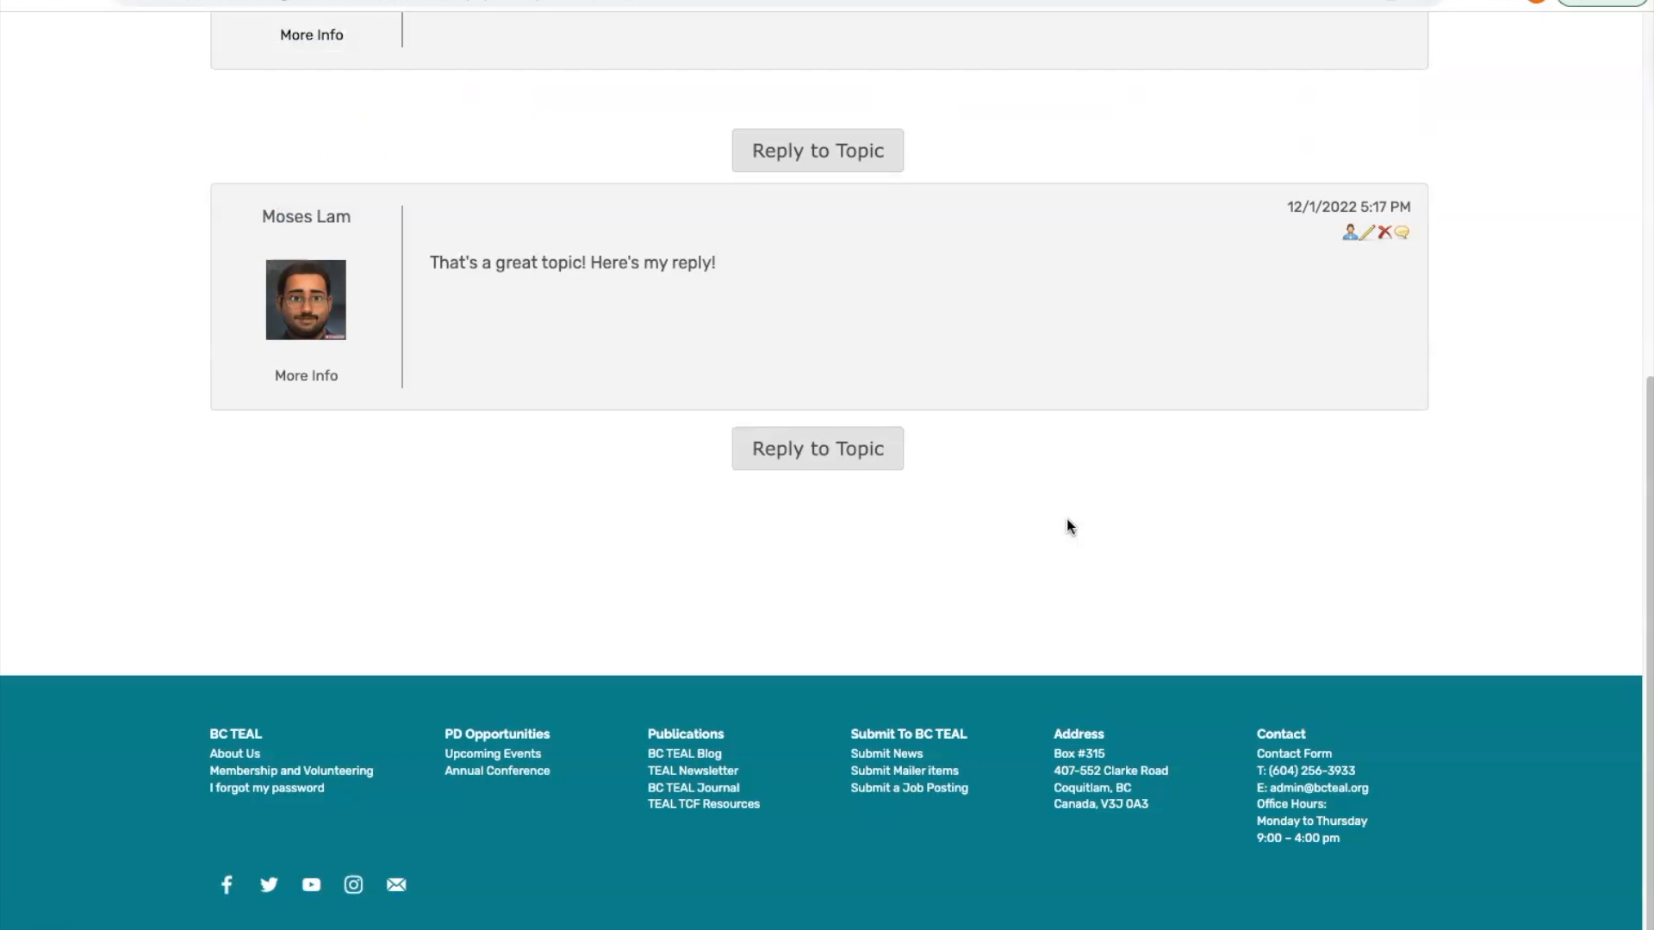
Step: Quote the reply "That's a great topic! Here's my reply!" and post "That's what I was going to say!" beneath the quotation
{"action": "scroll", "coordinate": [1068, 525], "scroll_direction": "up", "scroll_amount": 2}
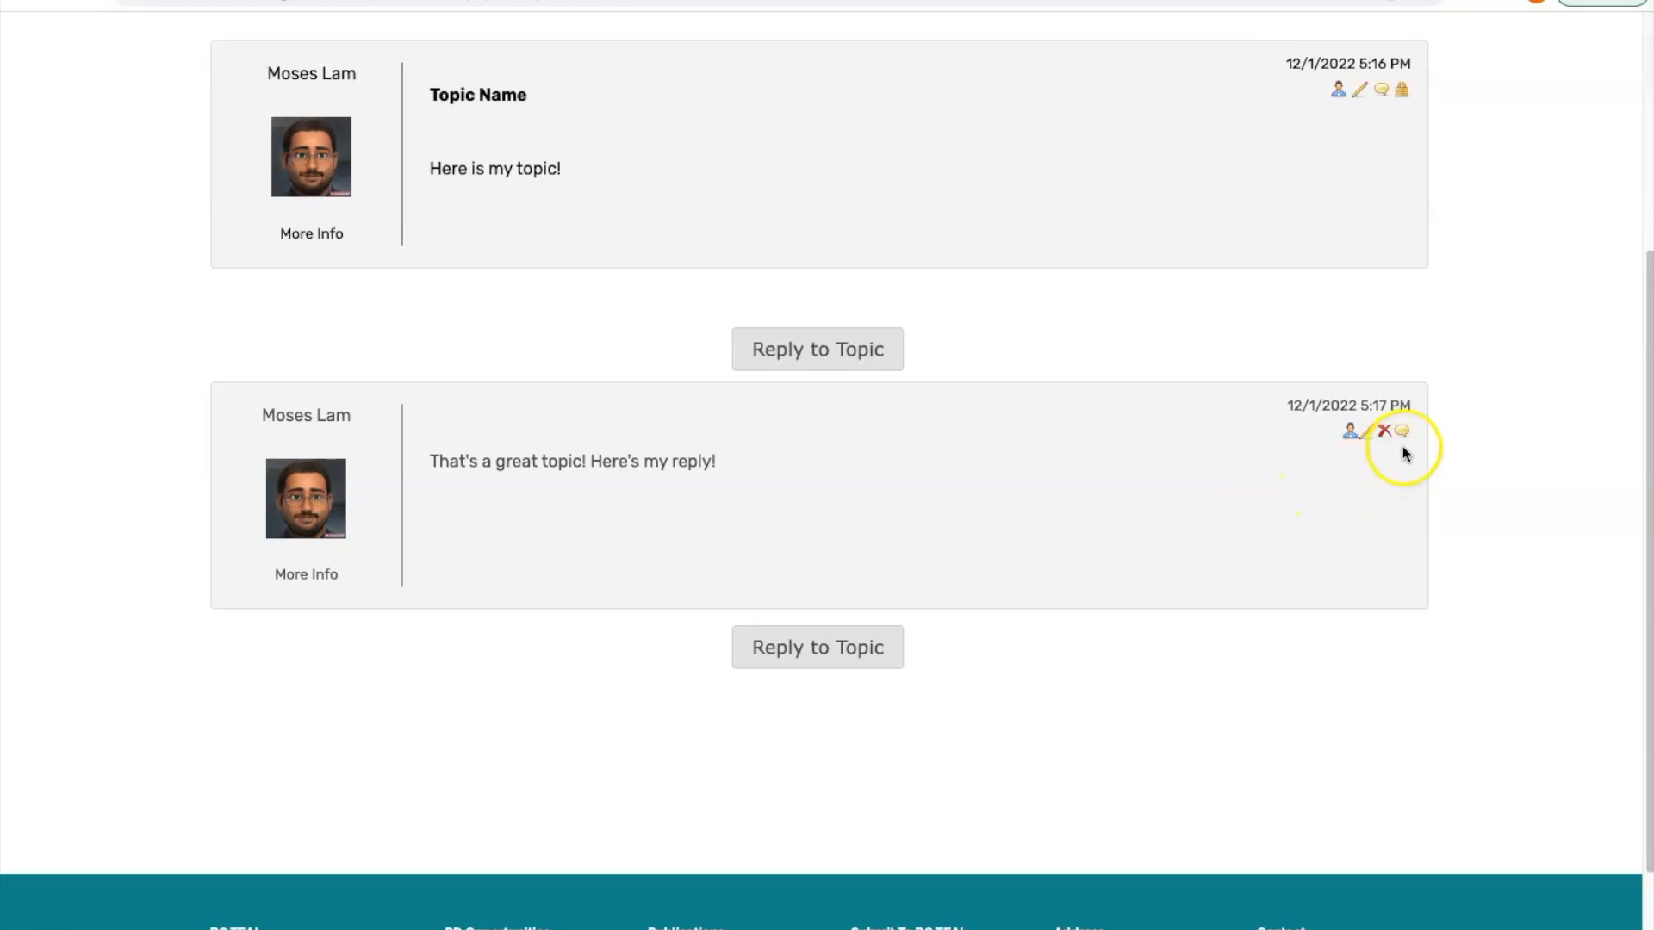
{"action": "left_click", "coordinate": [1402, 431]}
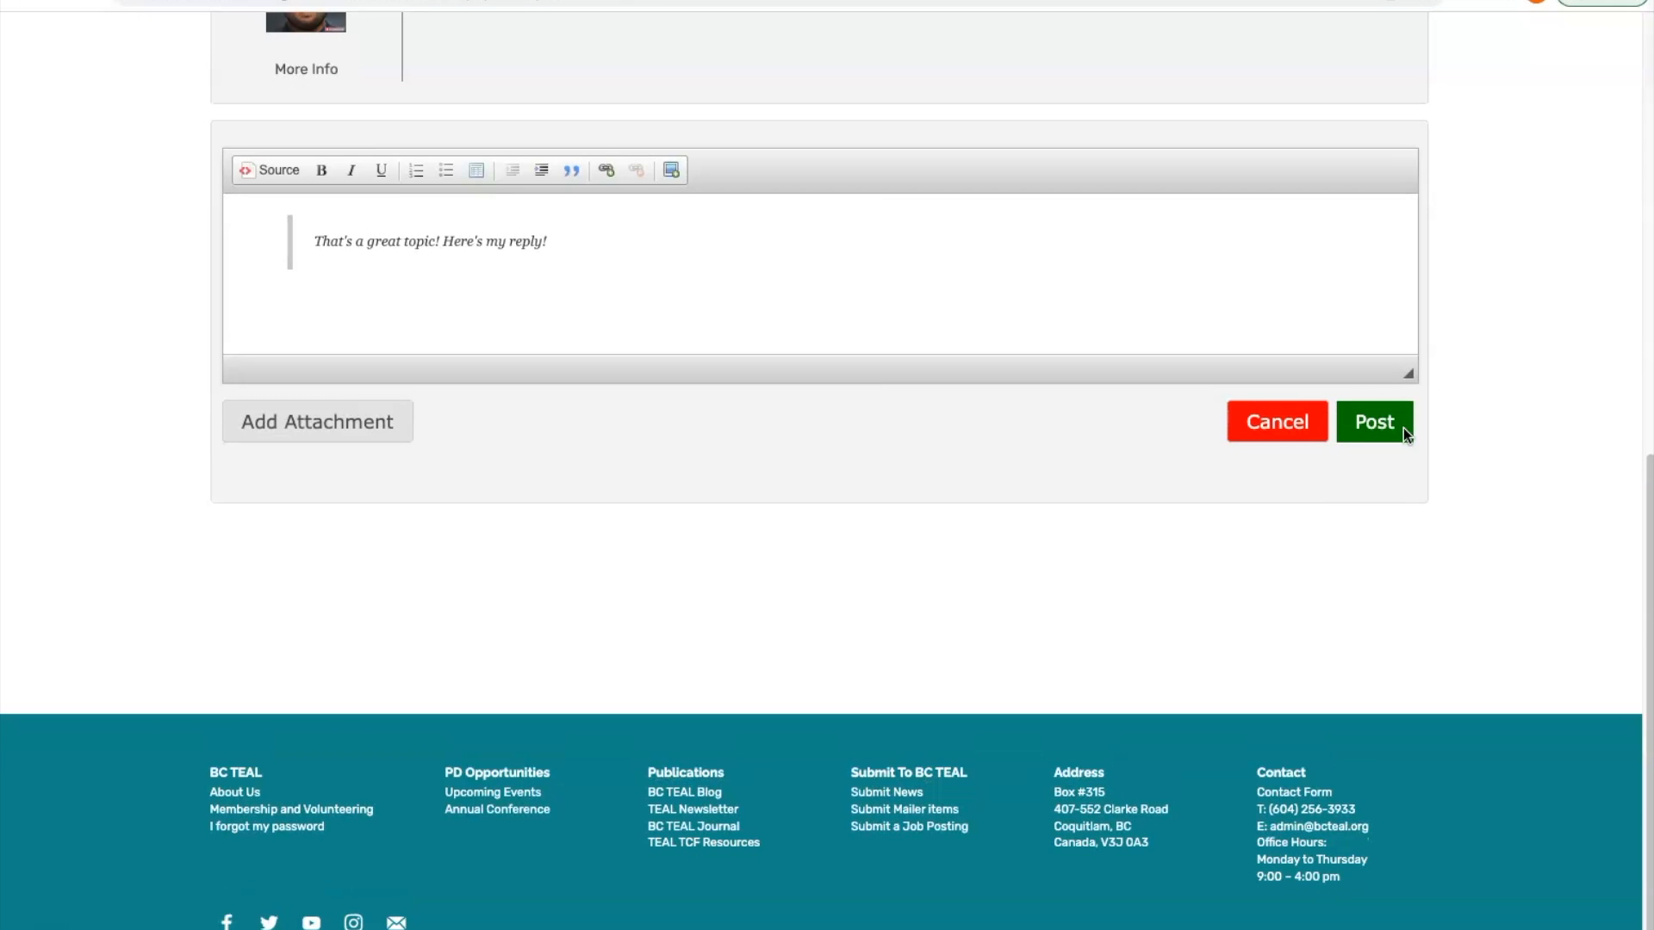
{"action": "left_click", "coordinate": [585, 326]}
{"action": "scroll", "coordinate": [584, 326], "scroll_direction": "up", "scroll_amount": 3}
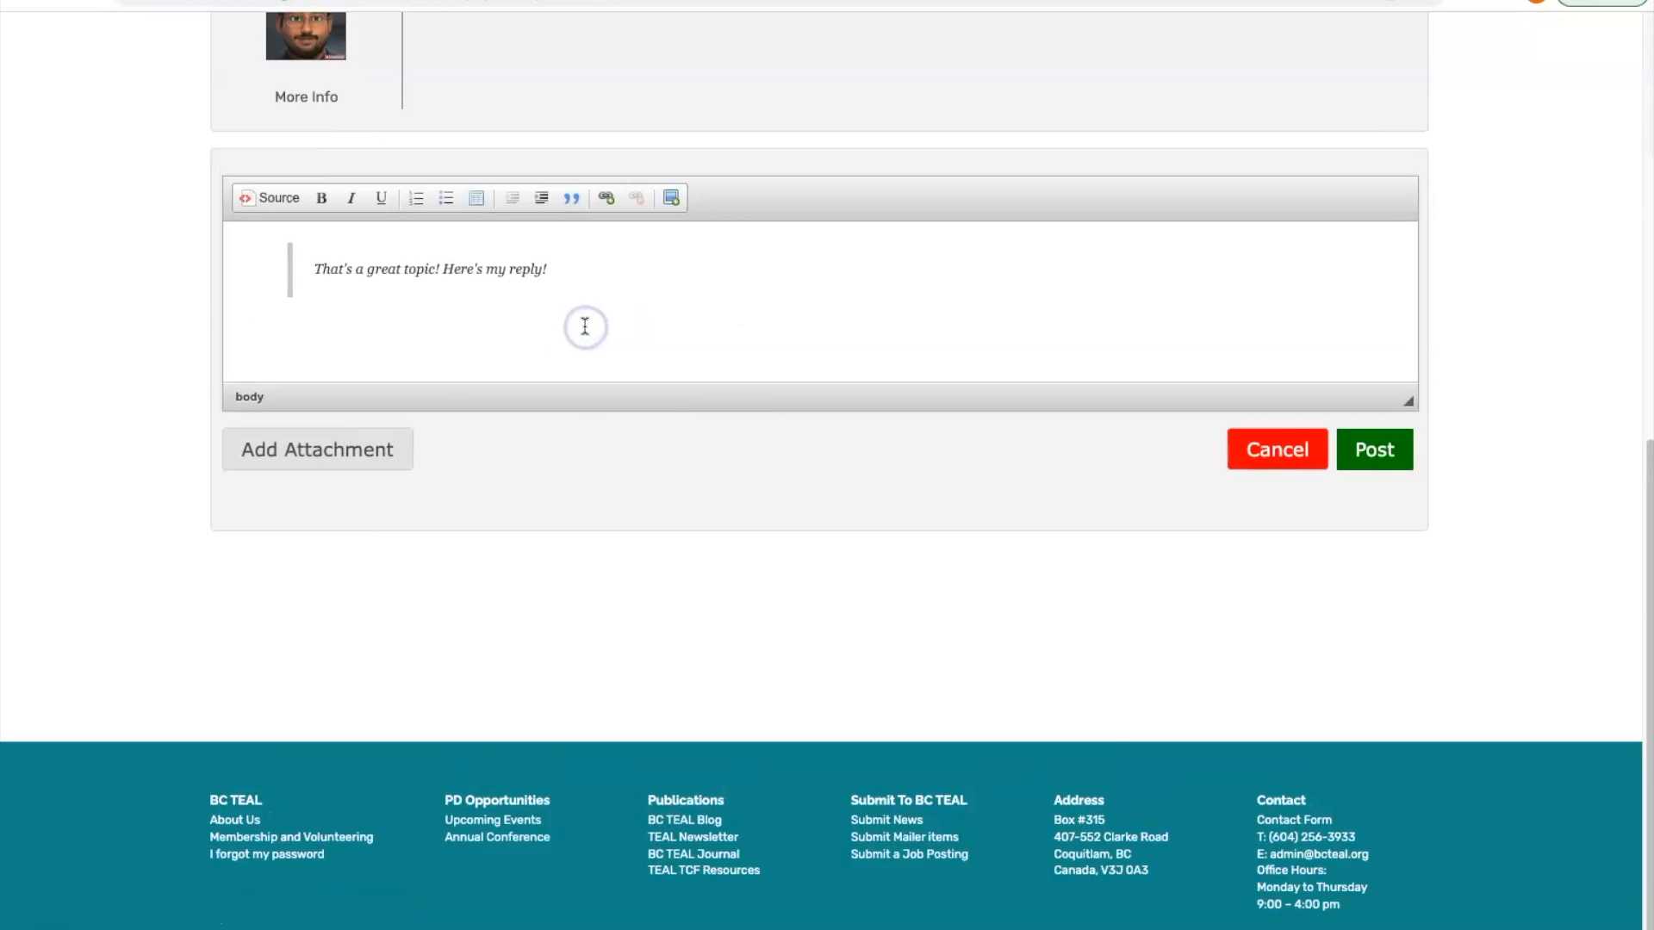
{"action": "type", "text": "That's what I was goin"}
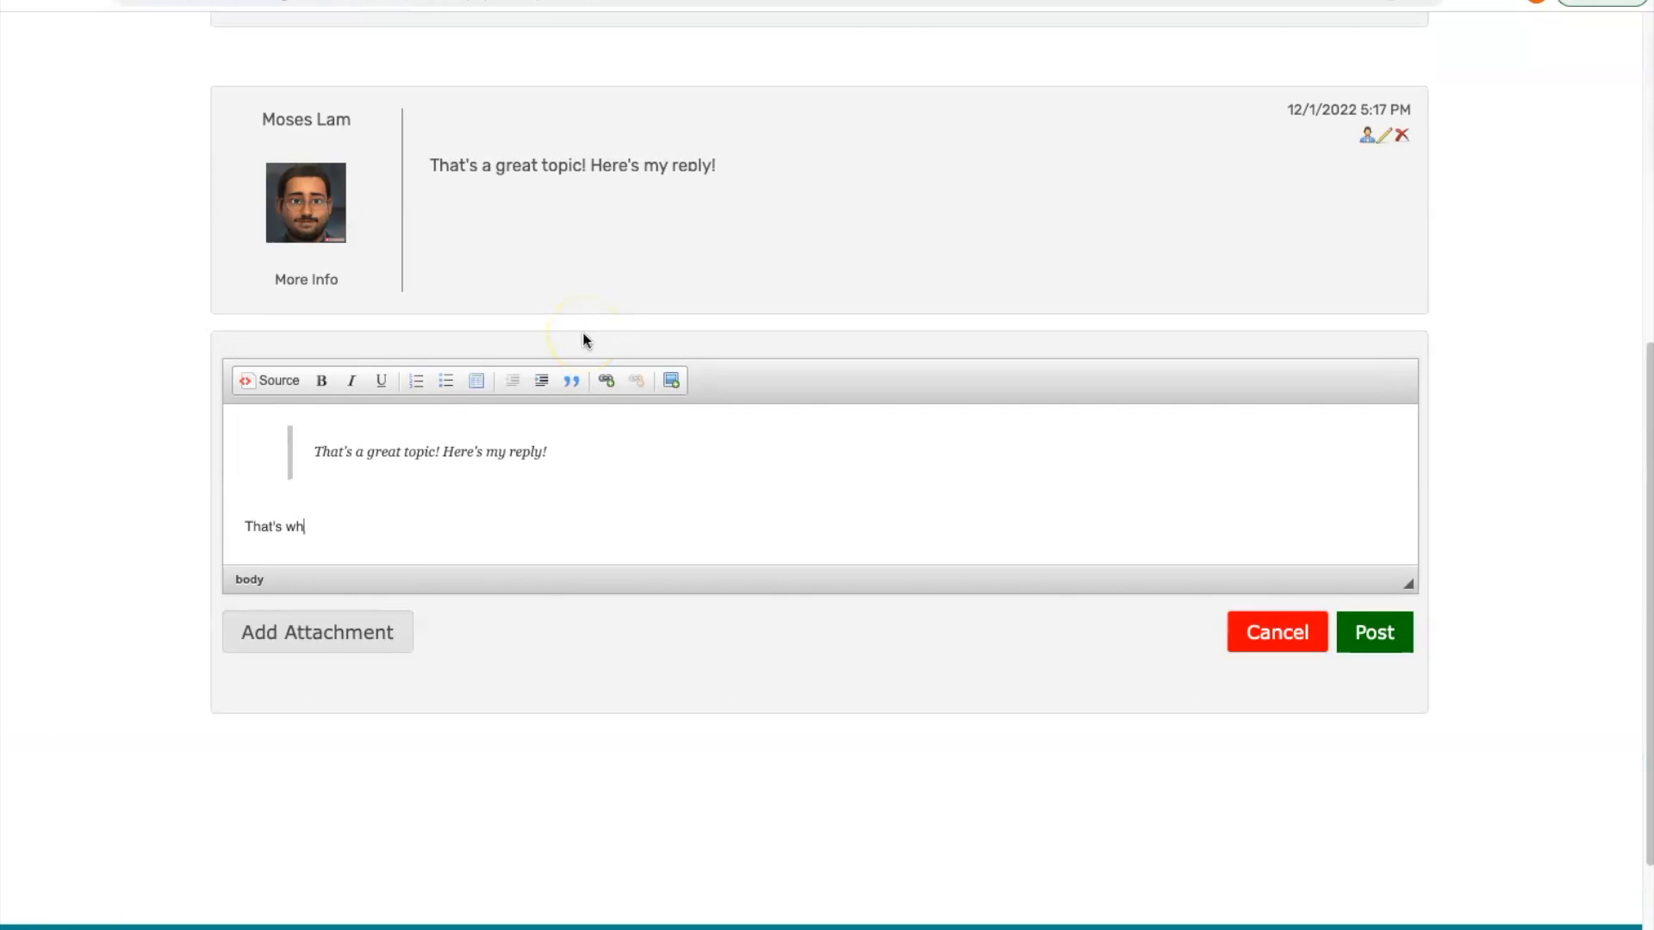
{"action": "type", "text": "g to say!"}
{"action": "left_click", "coordinate": [1376, 636]}
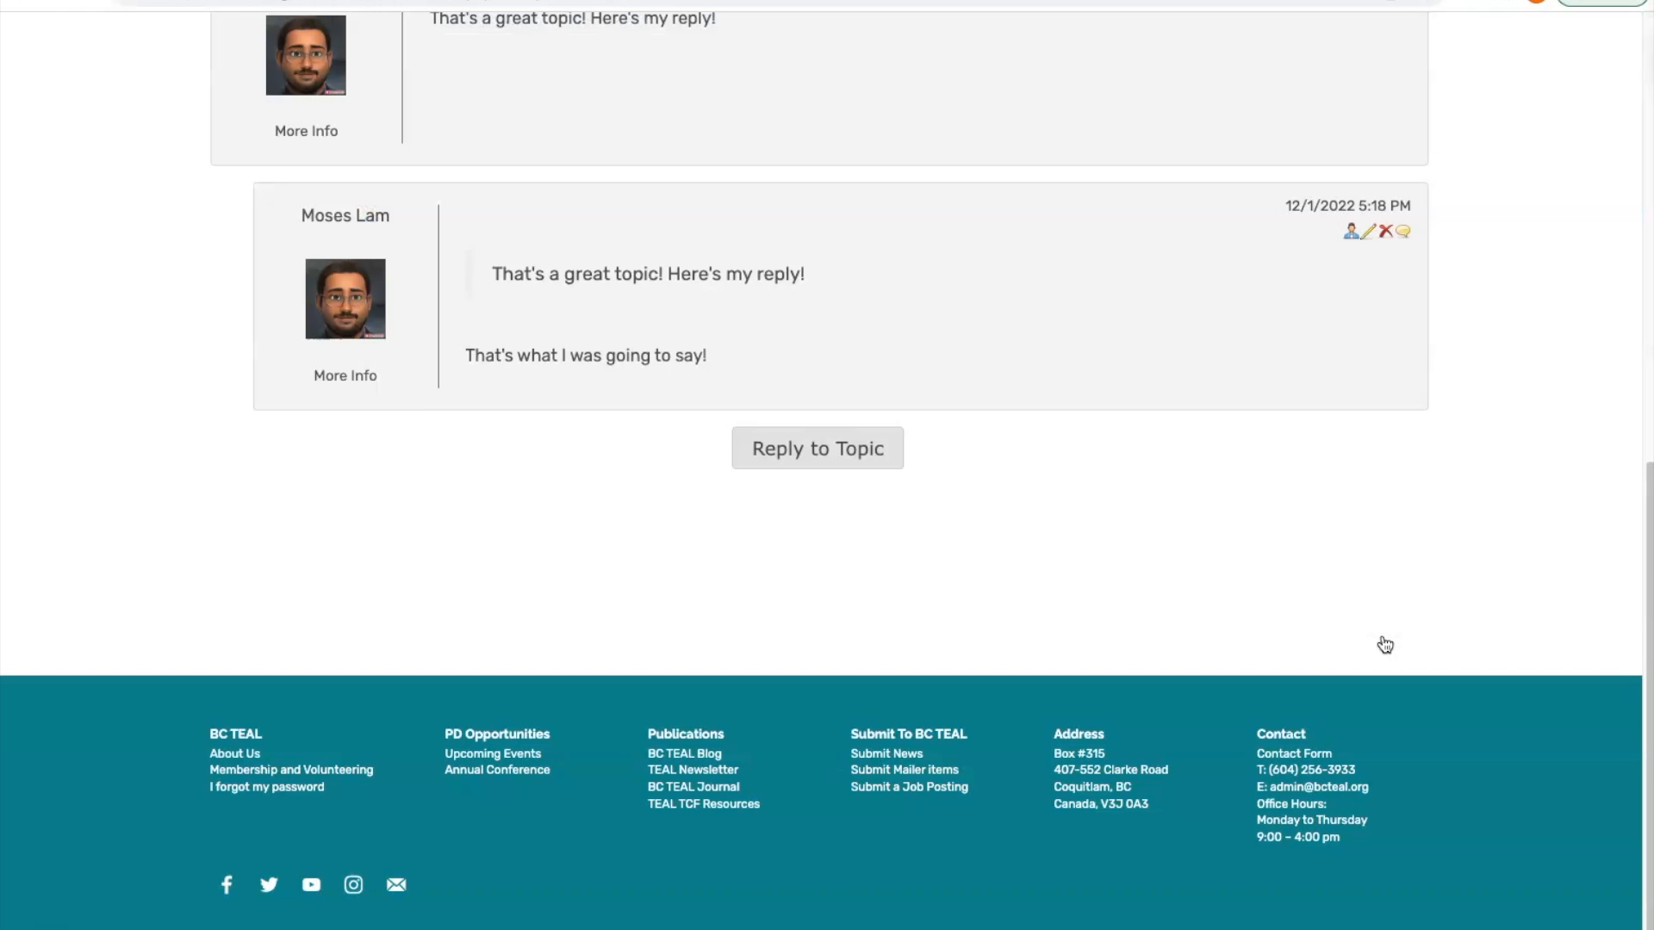
Step: Edit the nested reply so the text below its quotation reads "Great point! My thoughts exactly!" and save the entry
{"action": "scroll", "coordinate": [1384, 644], "scroll_direction": "up", "scroll_amount": 2}
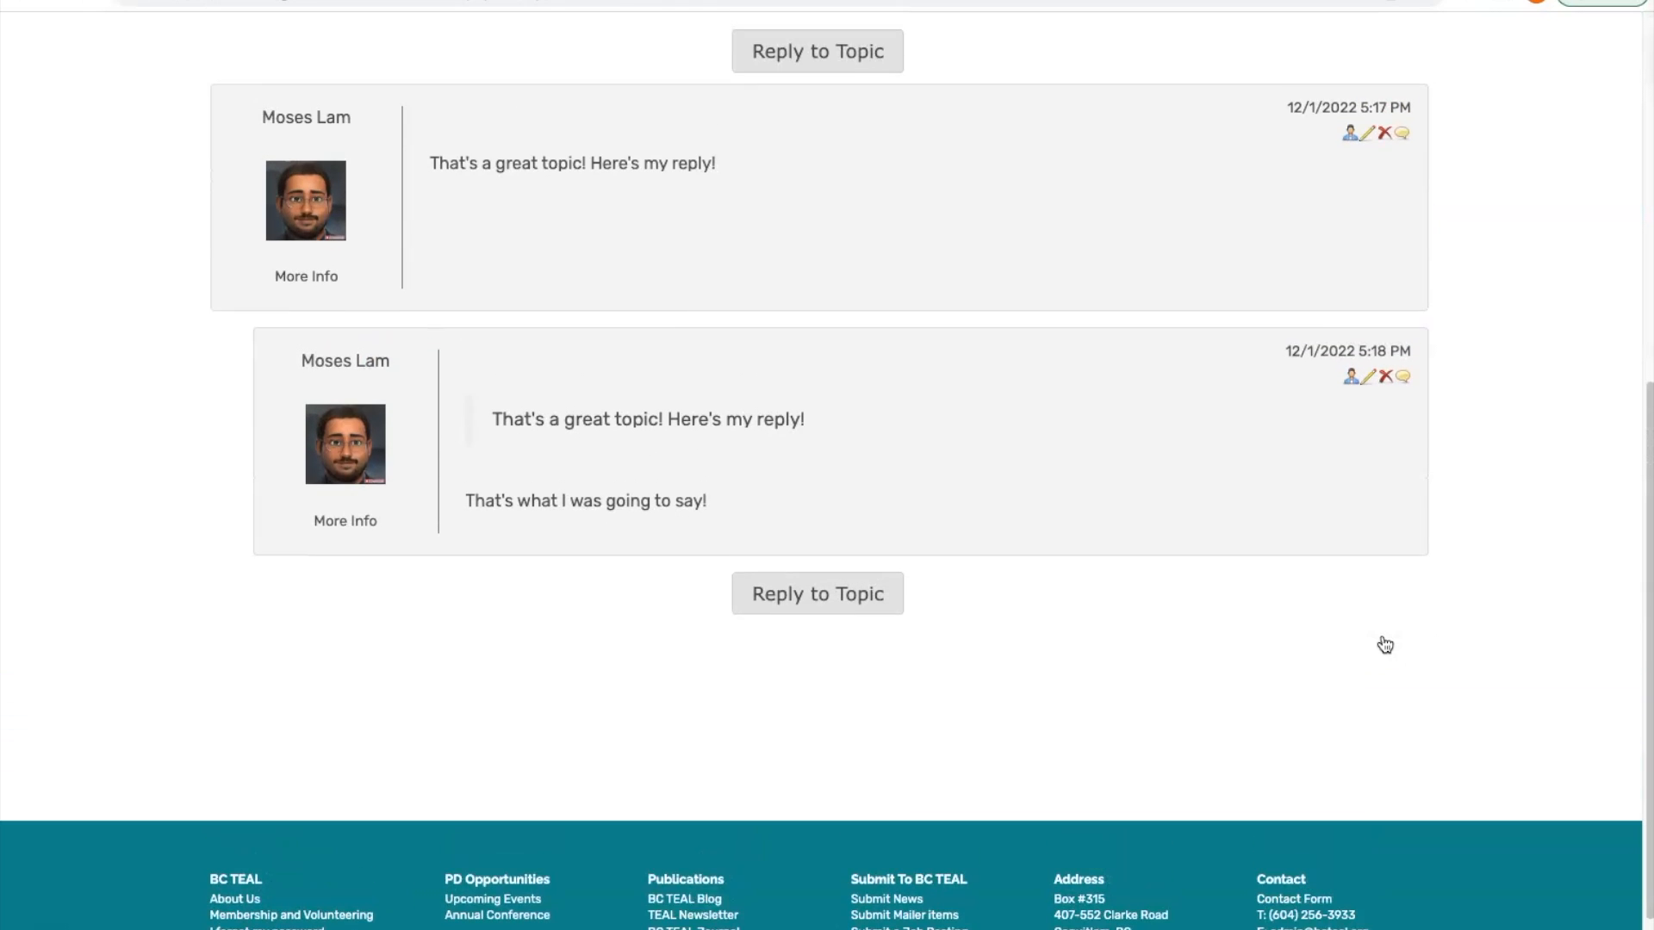
{"action": "left_click", "coordinate": [1376, 608]}
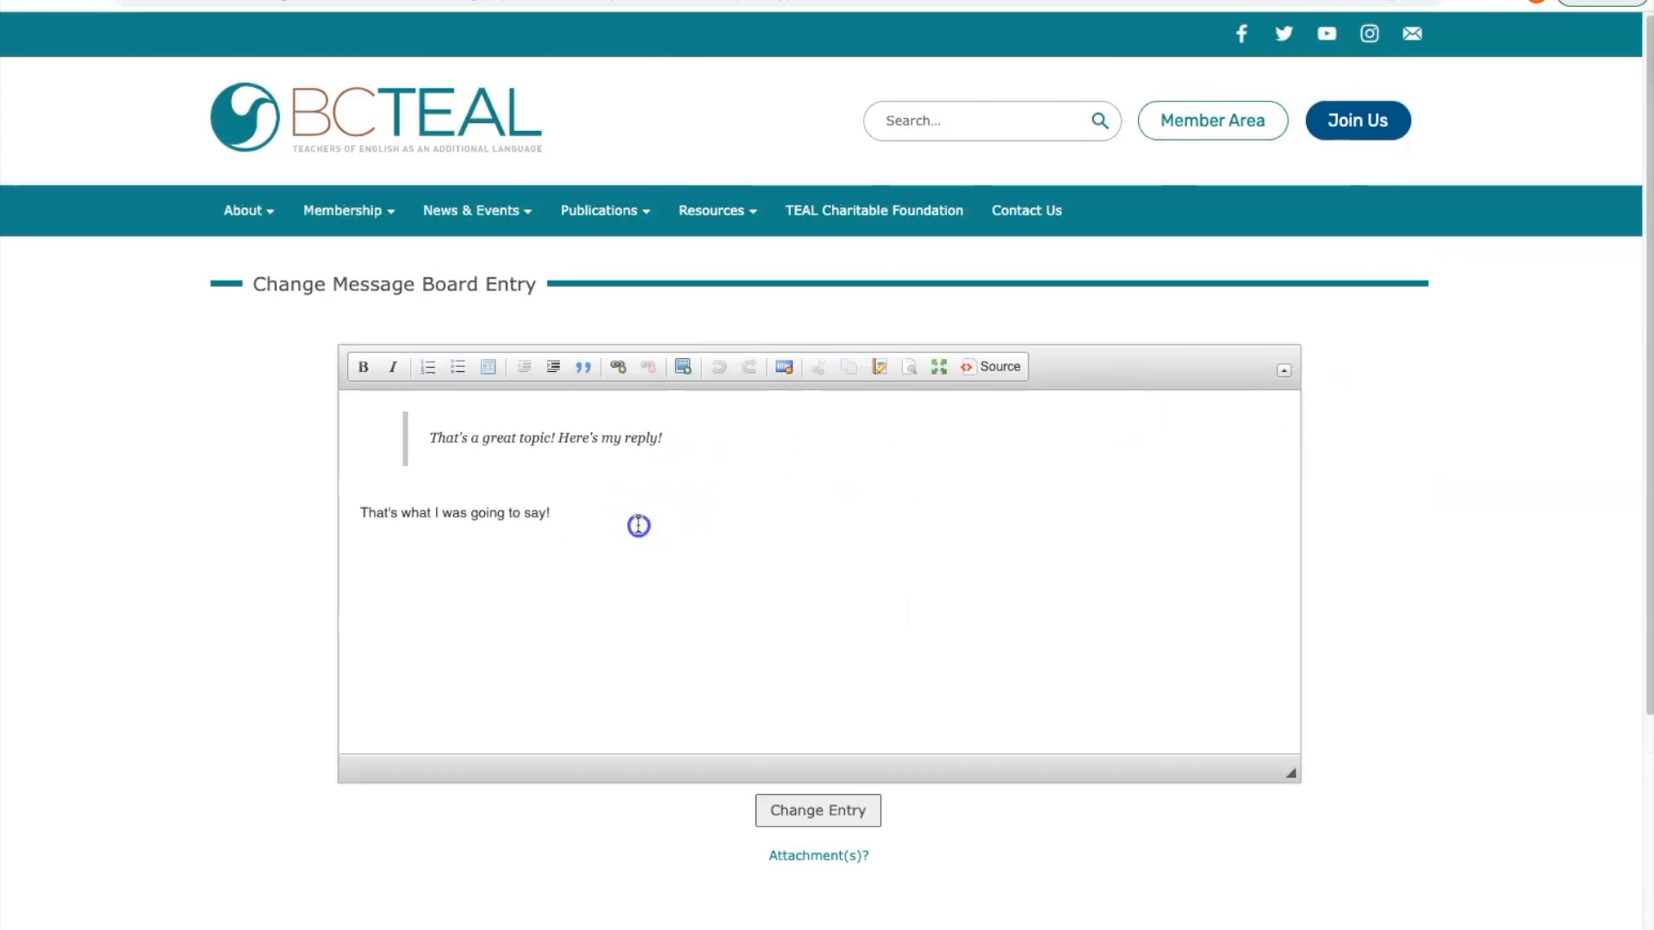
{"action": "left_click_drag", "start_coordinate": [637, 520], "coordinate": [335, 514]}
{"action": "type", "text": "Great point! My thoughts exact"}
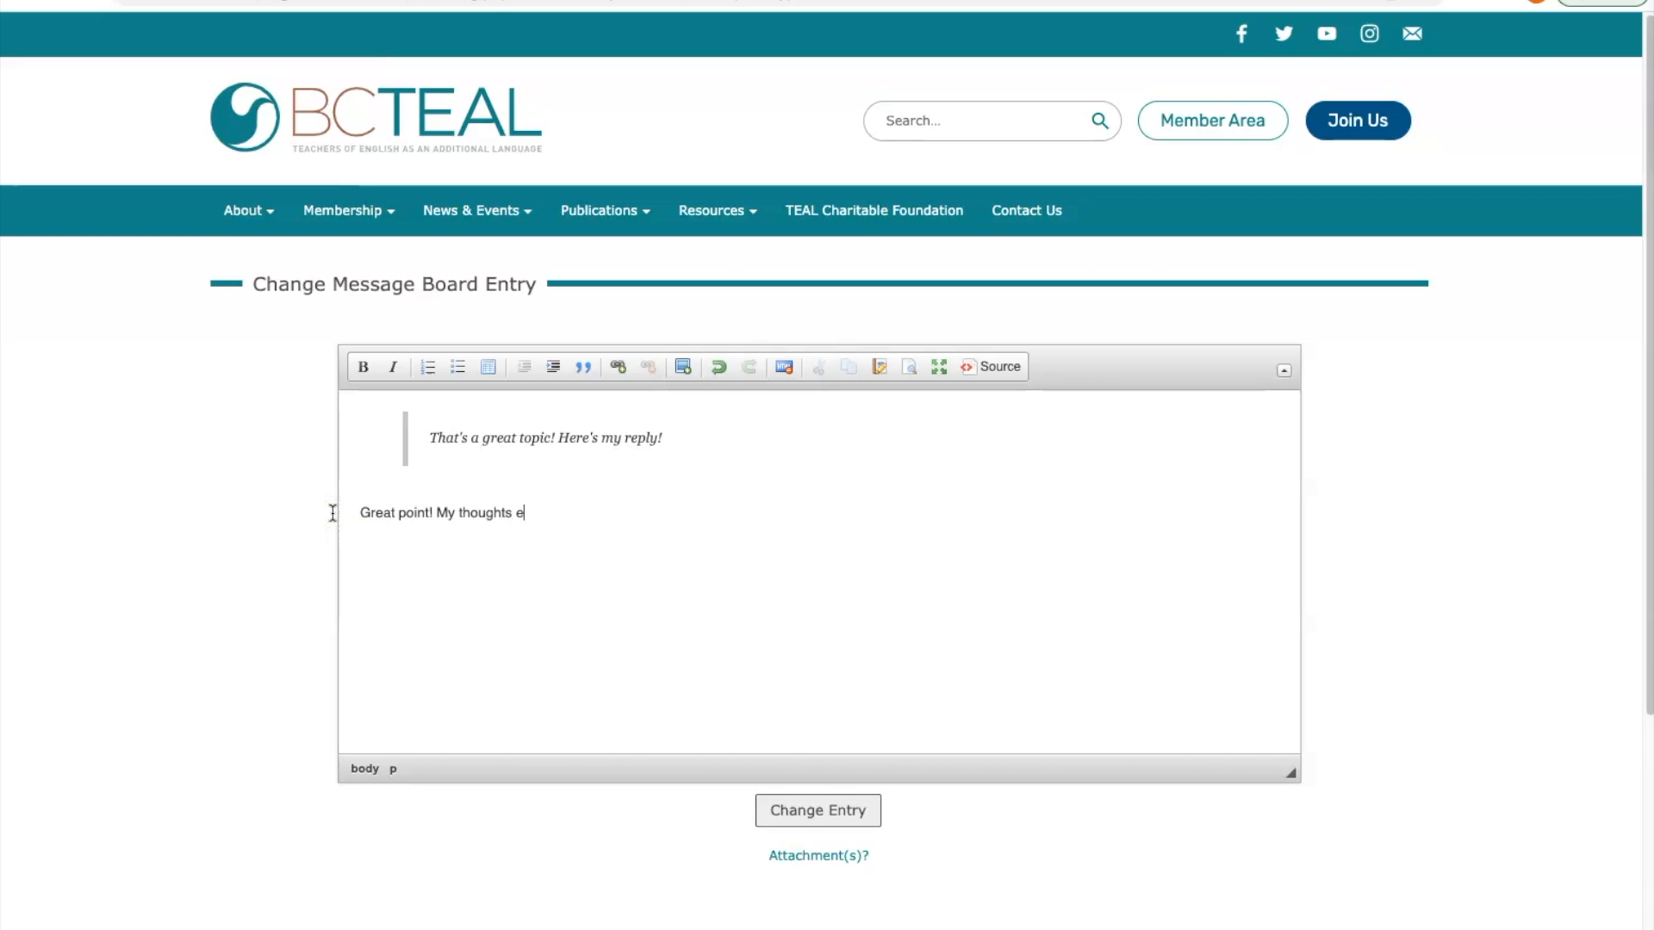
{"action": "type", "text": "ly!"}
{"action": "left_click", "coordinate": [811, 812]}
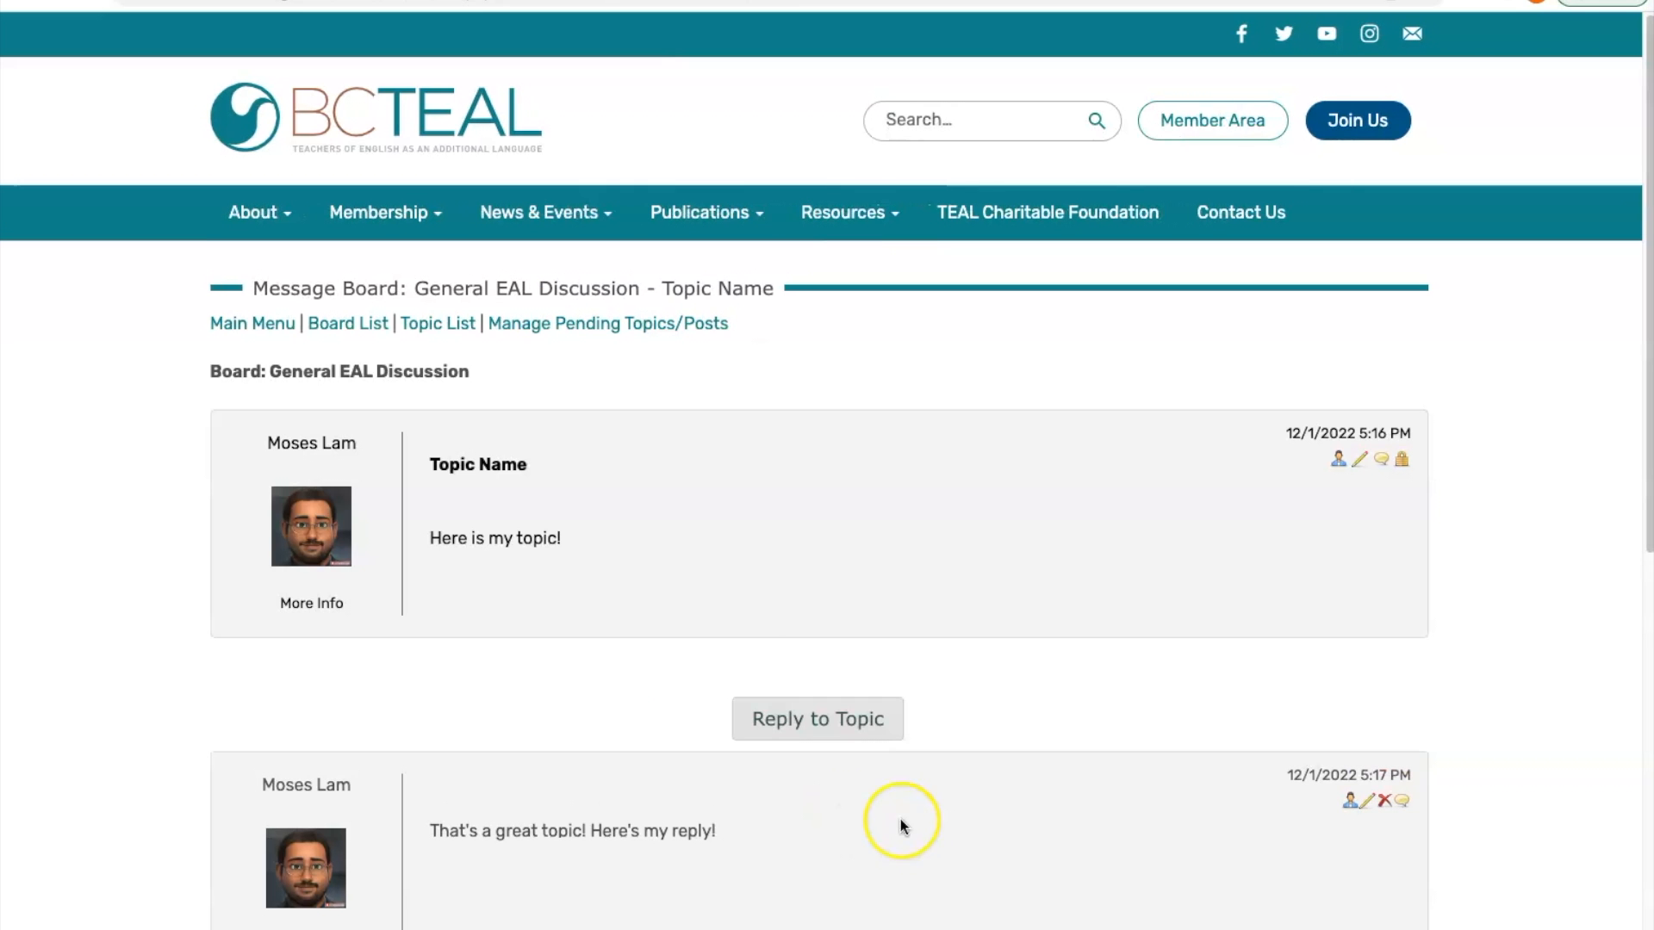
Step: Delete the nested reply that reads "Great point! My thoughts exactly!"
{"action": "scroll", "coordinate": [1046, 825], "scroll_direction": "down", "scroll_amount": 5}
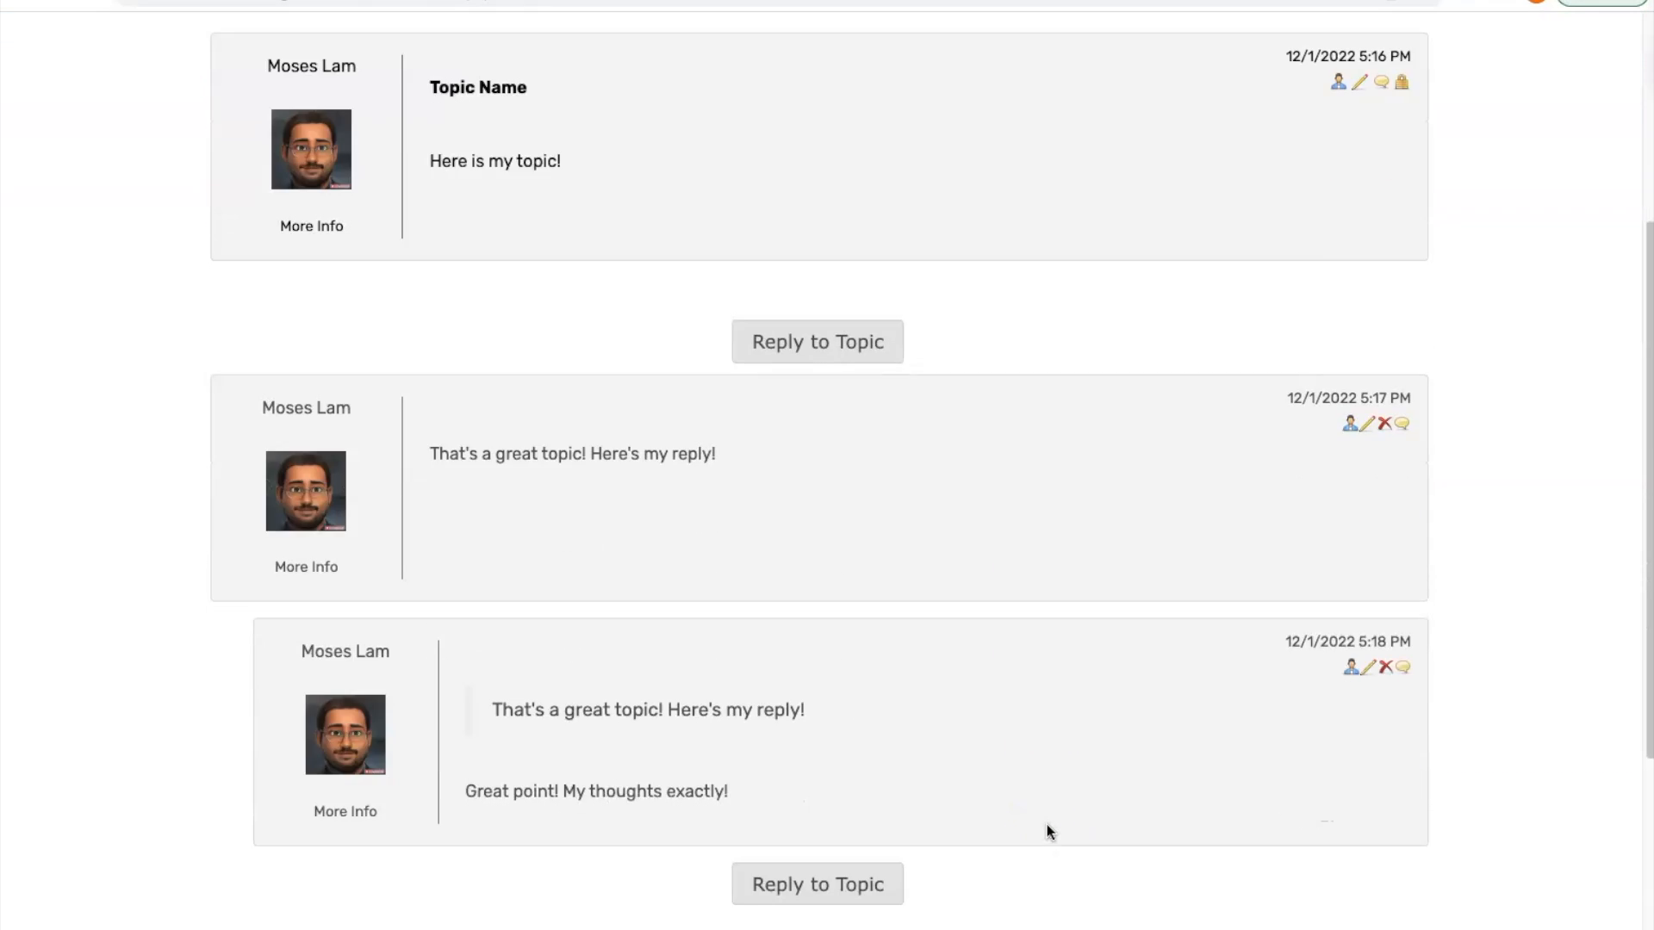
{"action": "left_click", "coordinate": [1385, 662]}
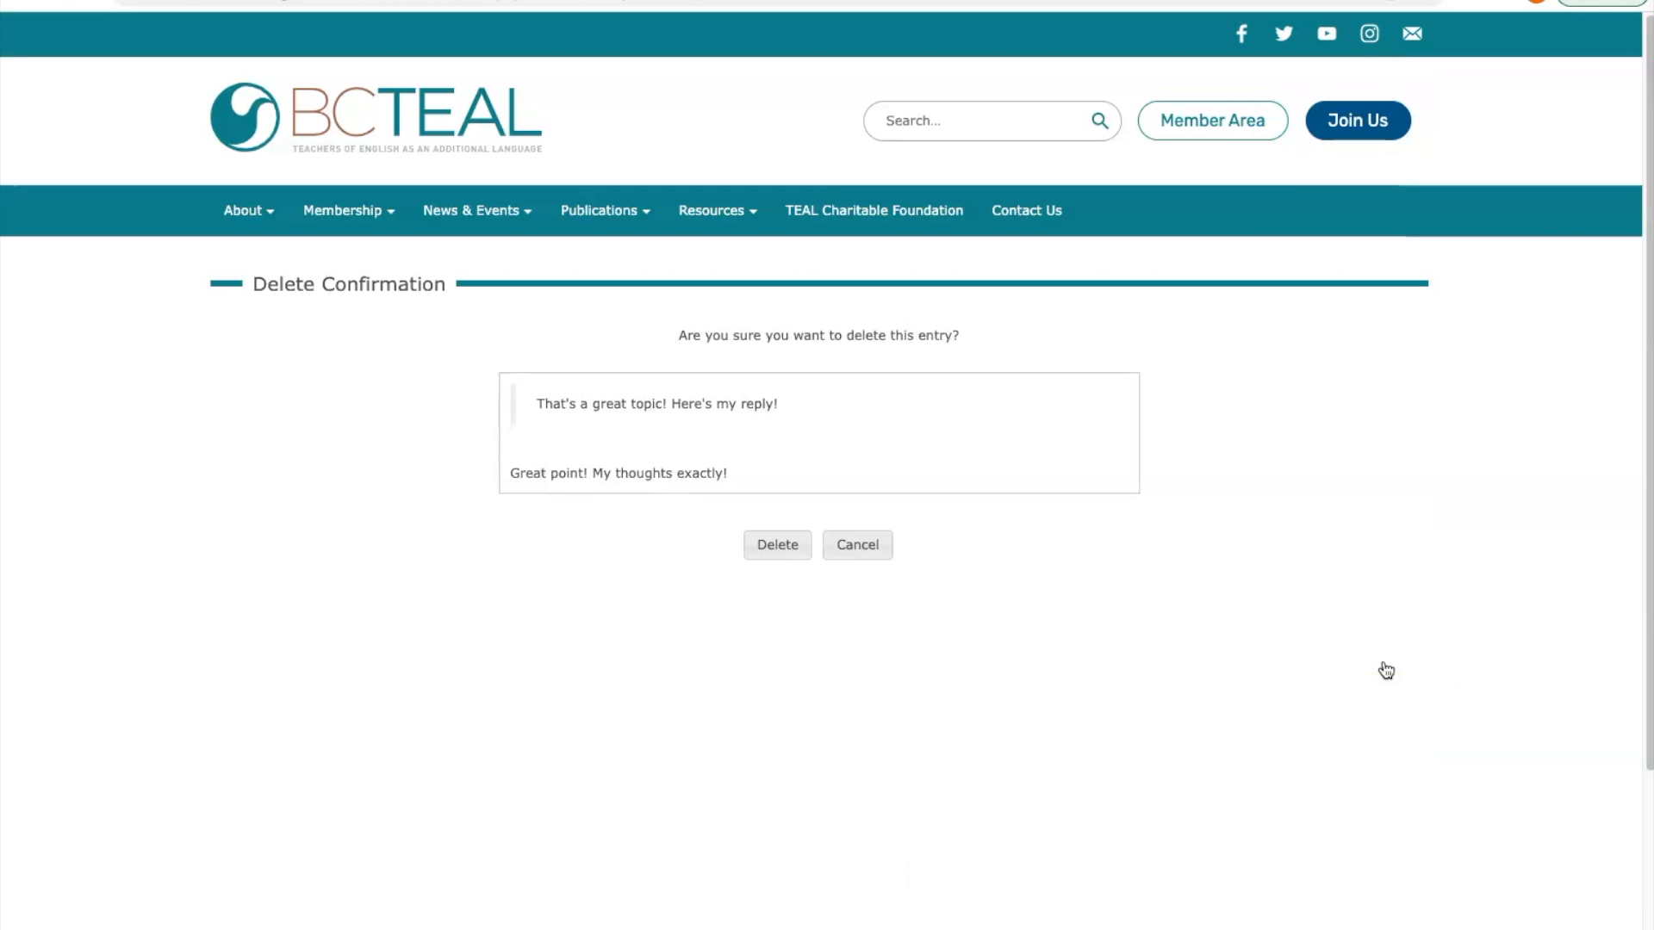
{"action": "left_click", "coordinate": [779, 546]}
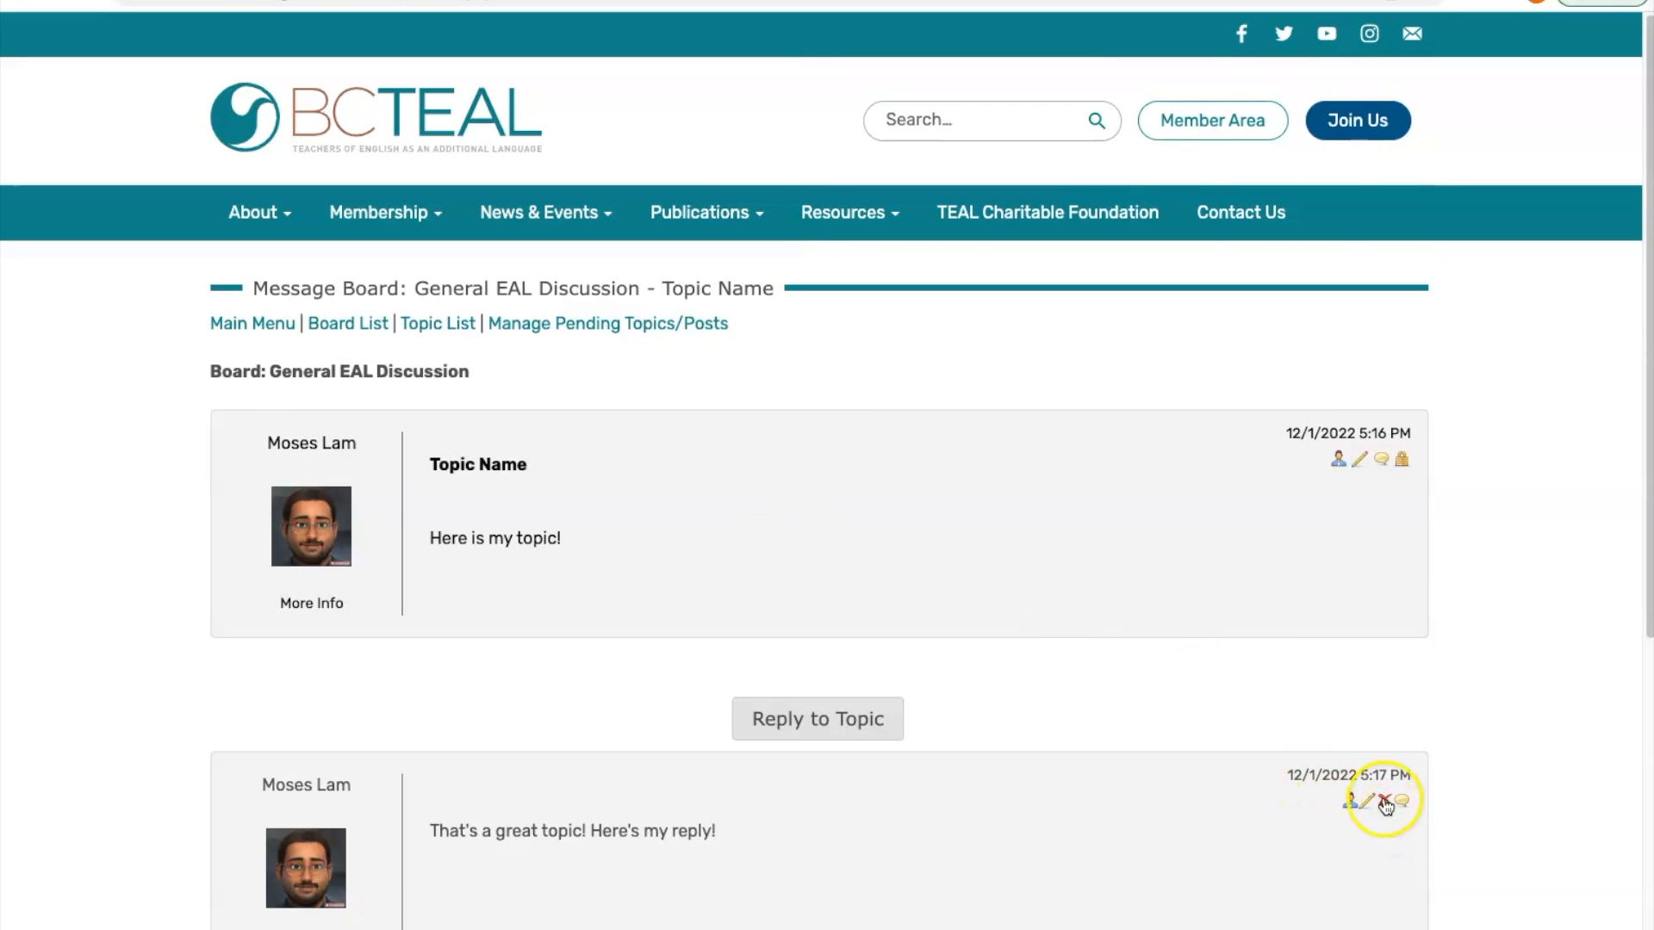
Step: Edit the original topic, replacing its message with "** deleted! **", and save the entry
{"action": "left_click", "coordinate": [1362, 462]}
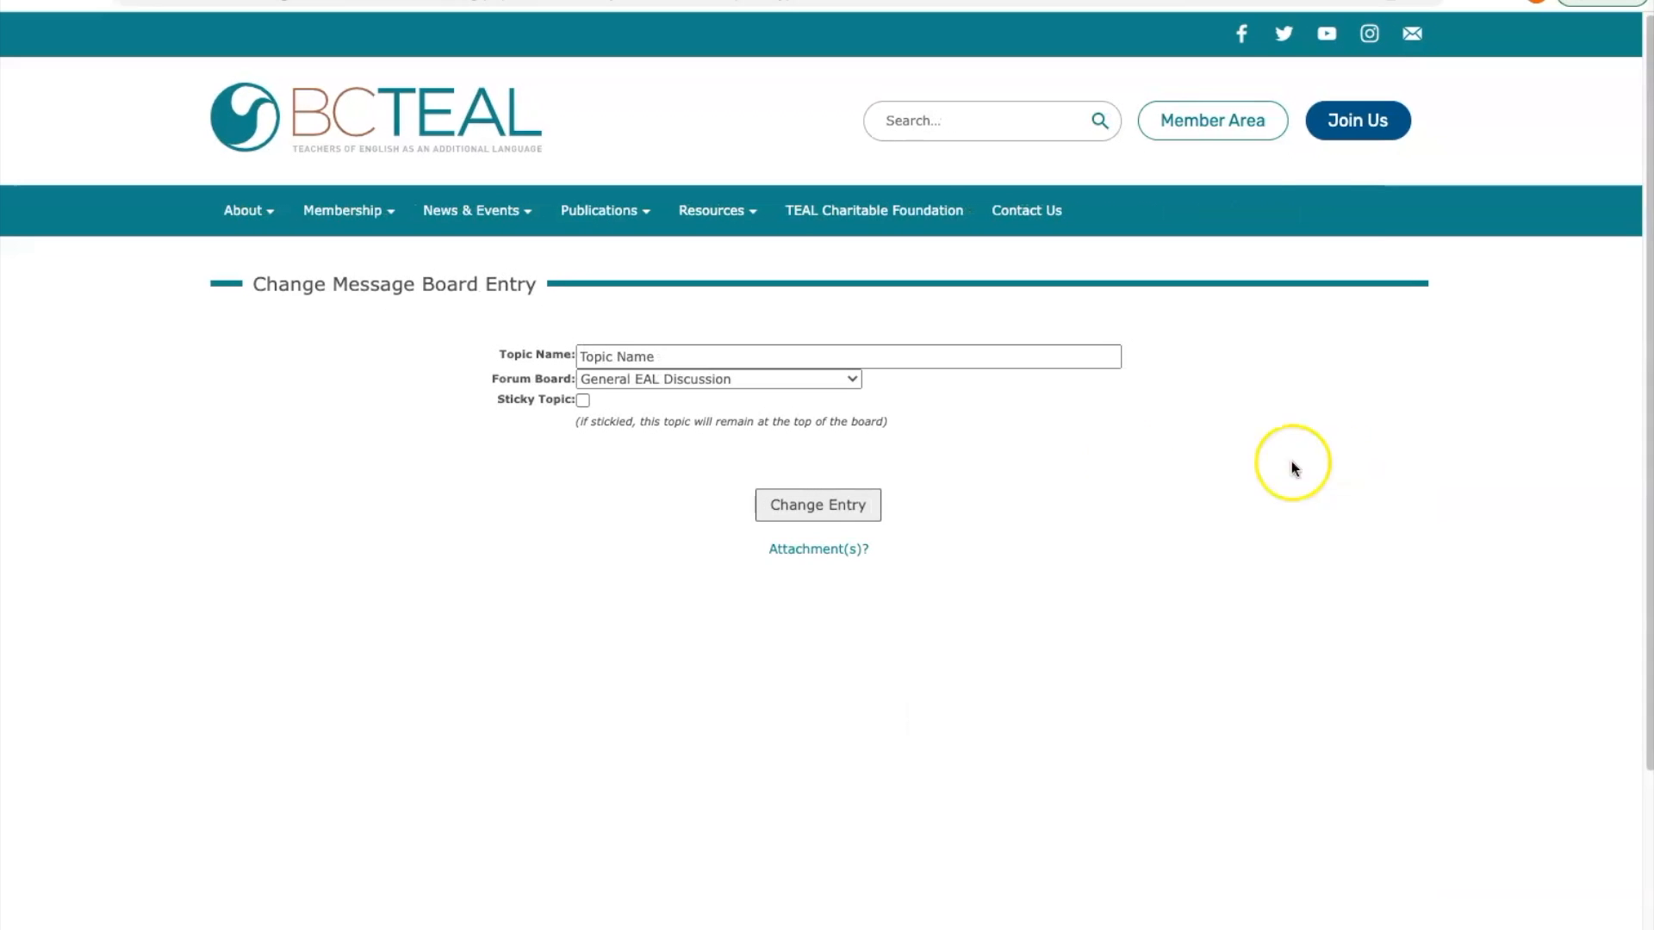
{"action": "left_click_drag", "start_coordinate": [575, 513], "coordinate": [341, 500]}
{"action": "type", "text": "**"}
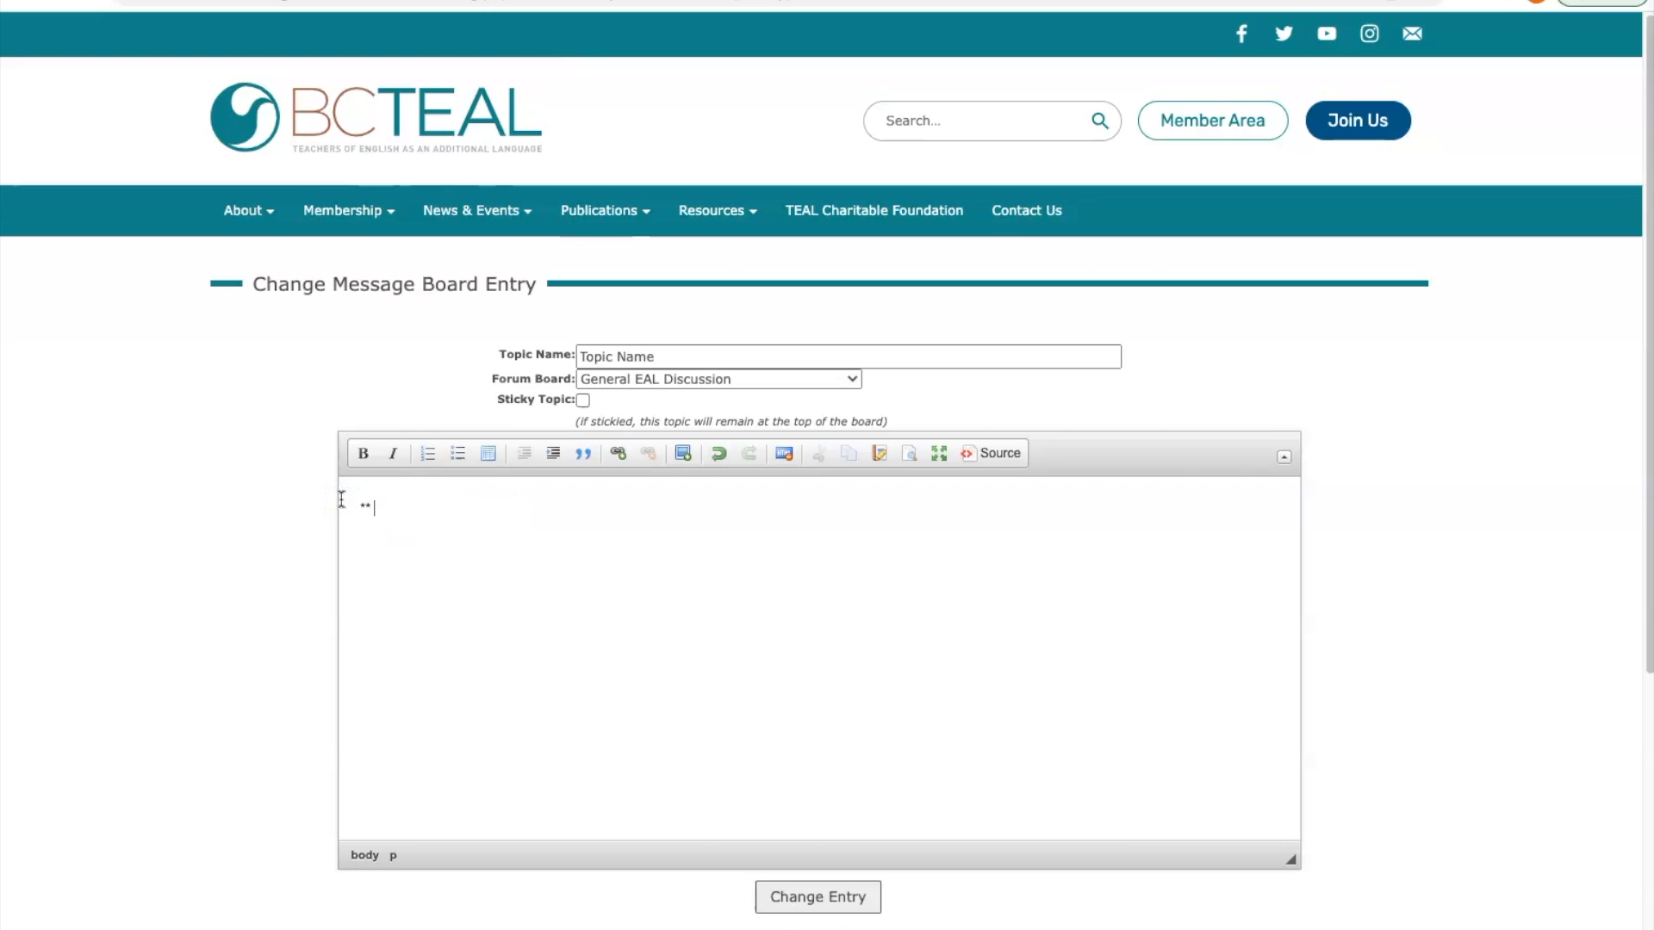
{"action": "type", "text": " deleted"}
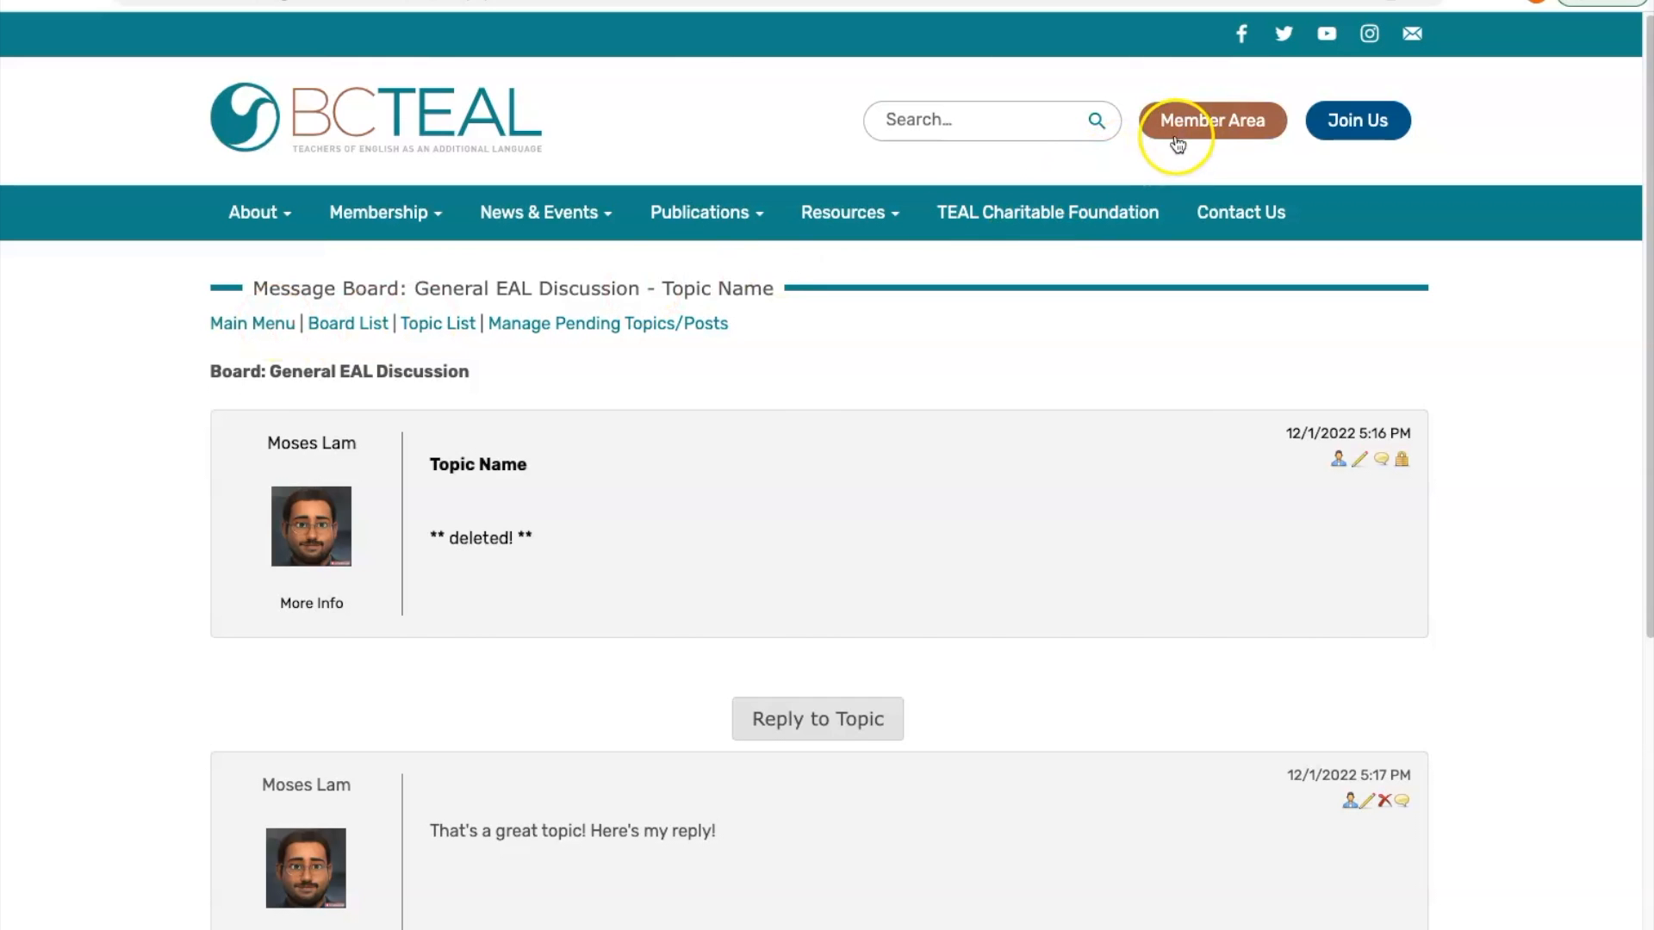
Step: Return to the list of message boards and bring the General category's boards into view
{"action": "left_click", "coordinate": [373, 326]}
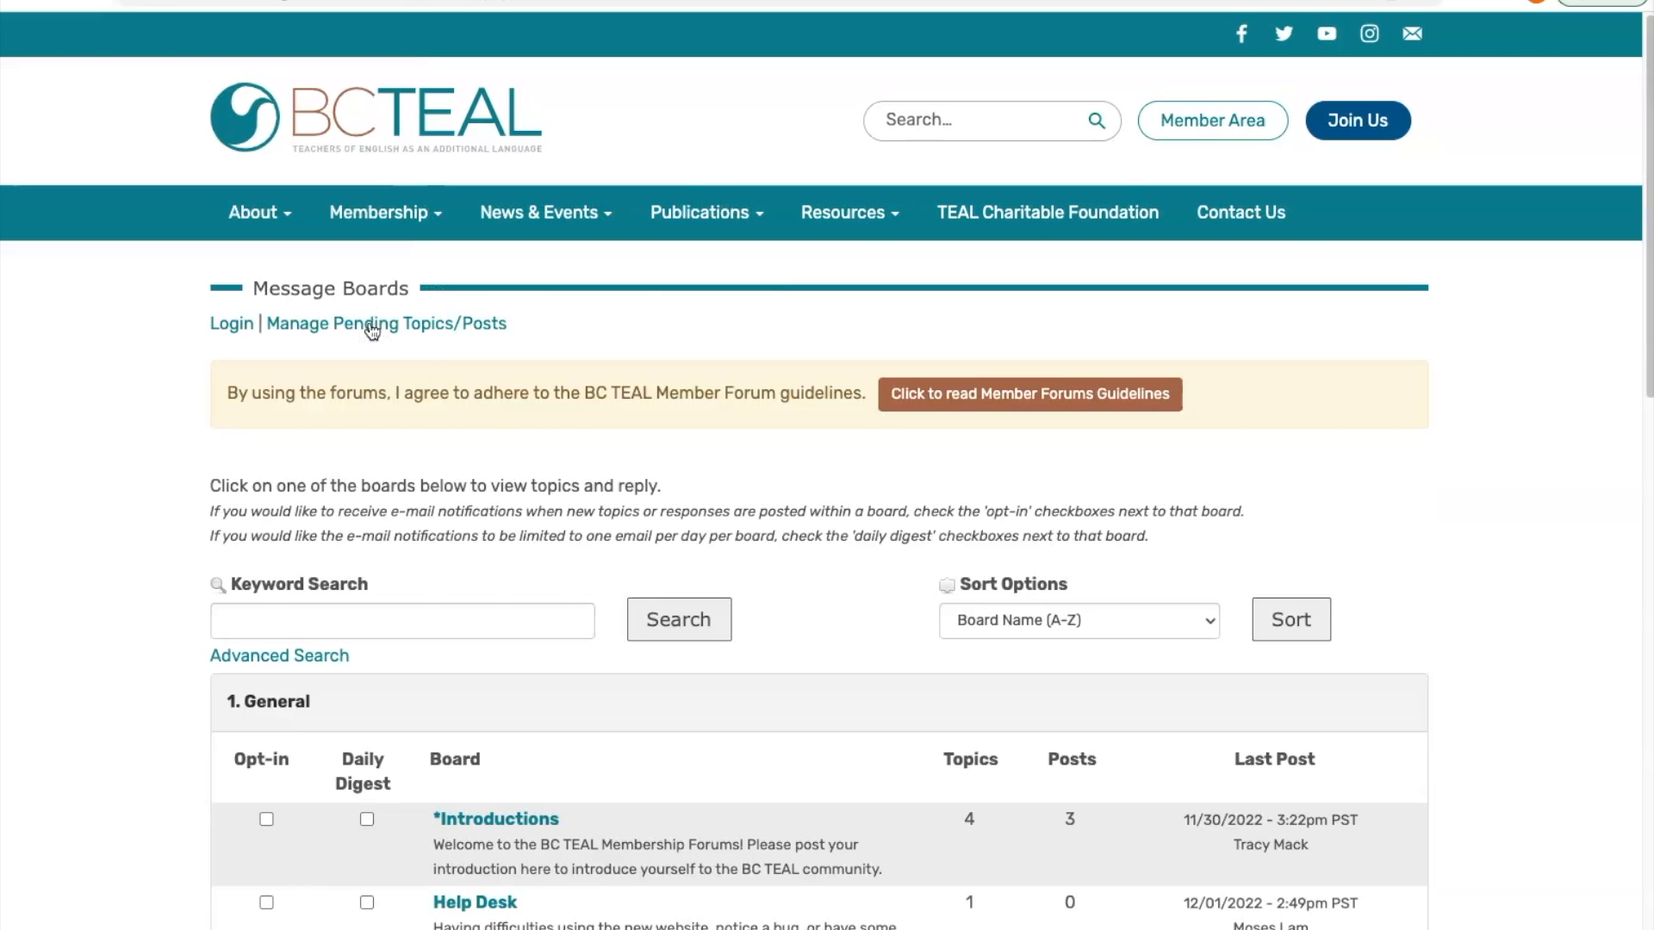
{"action": "scroll", "coordinate": [535, 551], "scroll_direction": "down", "scroll_amount": 1}
{"action": "scroll", "coordinate": [537, 560], "scroll_direction": "down", "scroll_amount": 1}
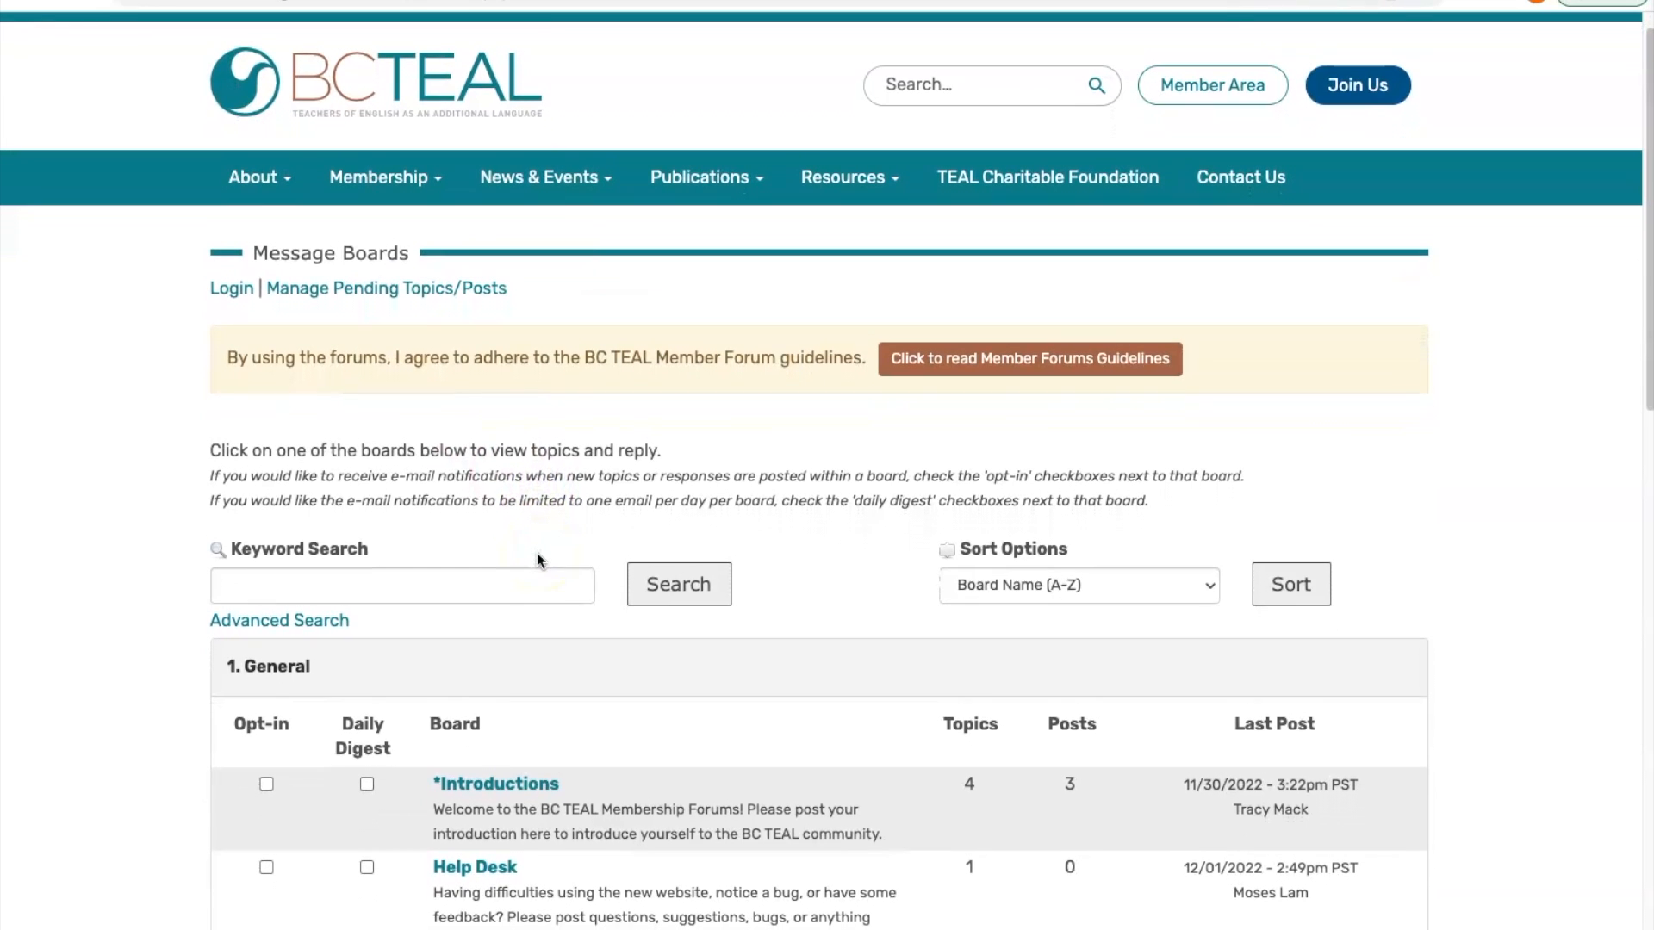